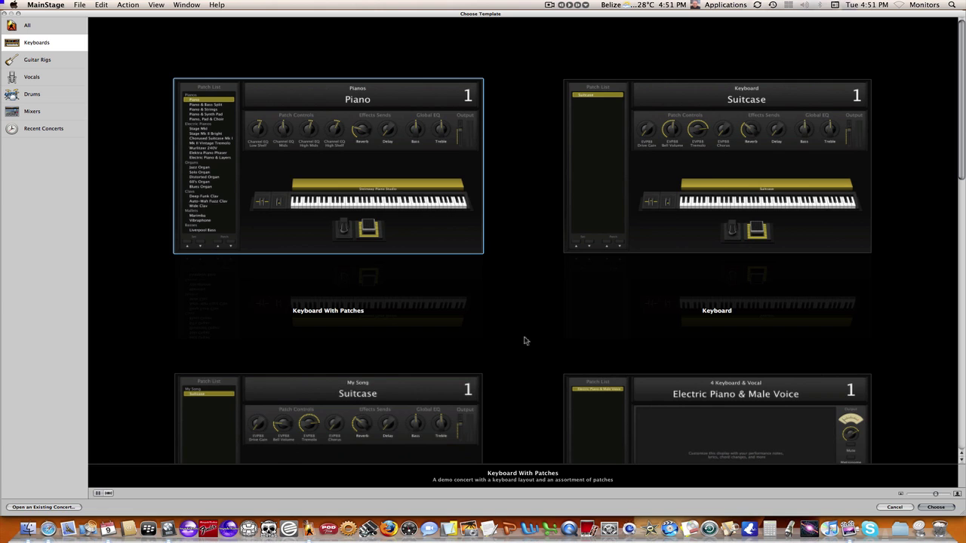
Step: Create a concert from the Keyboard (Suitcase) template and dismiss the unassigned hardware-controls notice
double_click(640, 181)
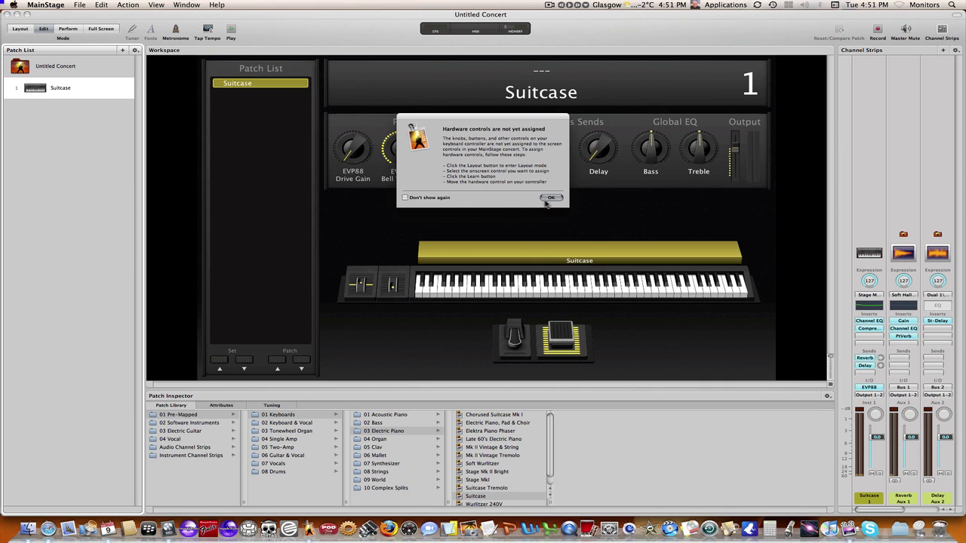
left_click(549, 198)
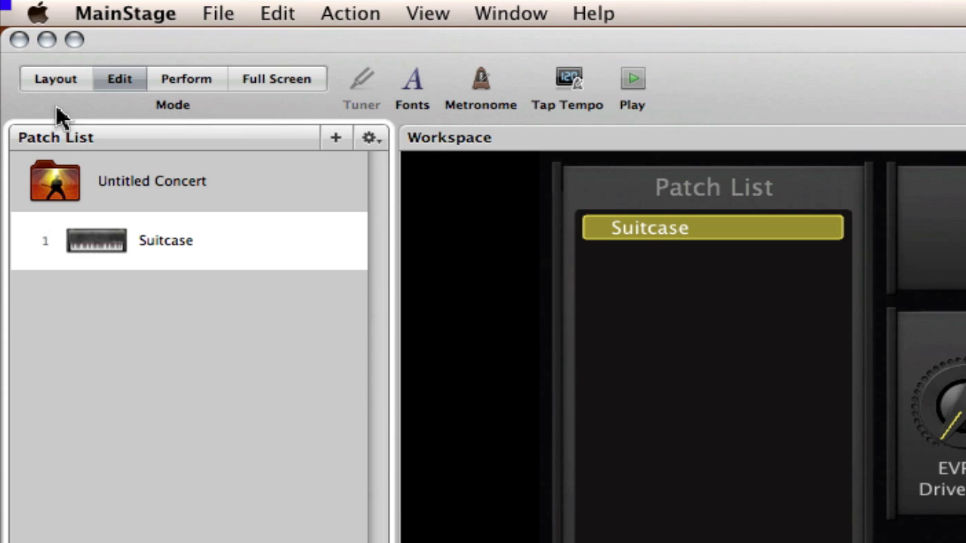
Step: In Layout mode, set the keyboard's Device to 'Logic -> Mainstage IAC Driver', then return to Edit mode
left_click(51, 83)
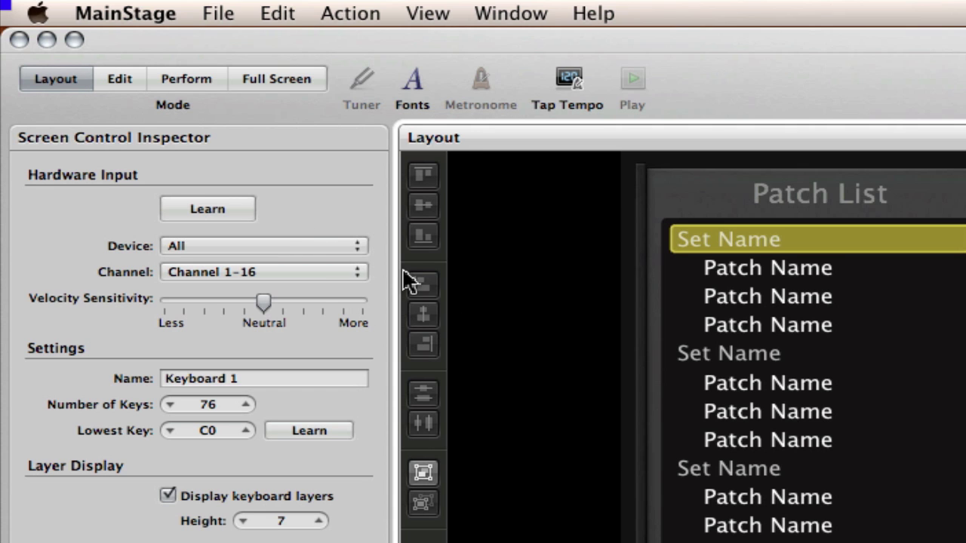
left_click(357, 246)
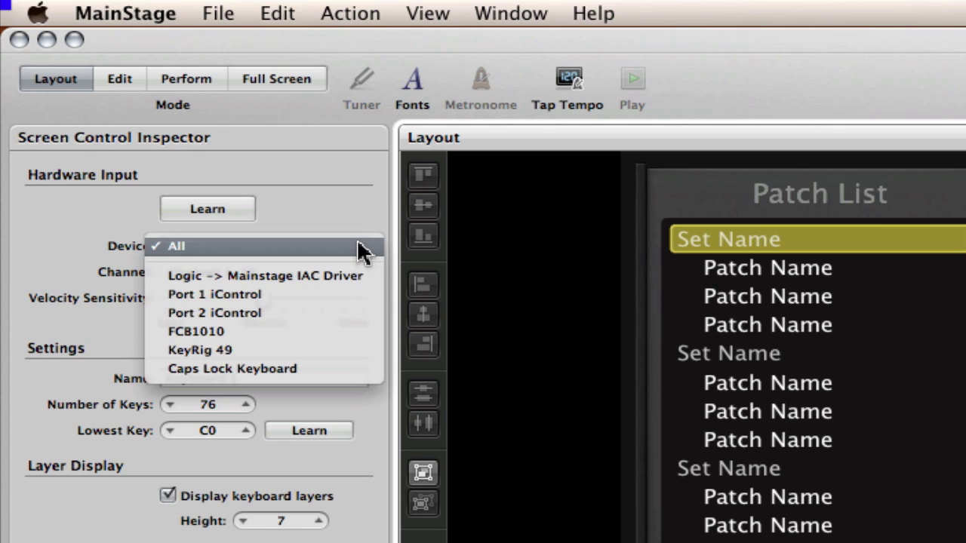
left_click(314, 276)
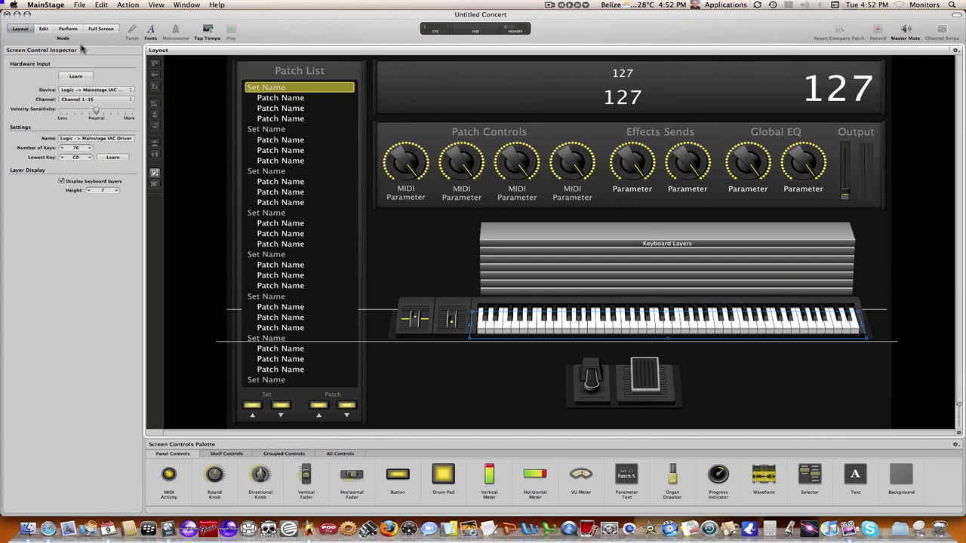
left_click(44, 29)
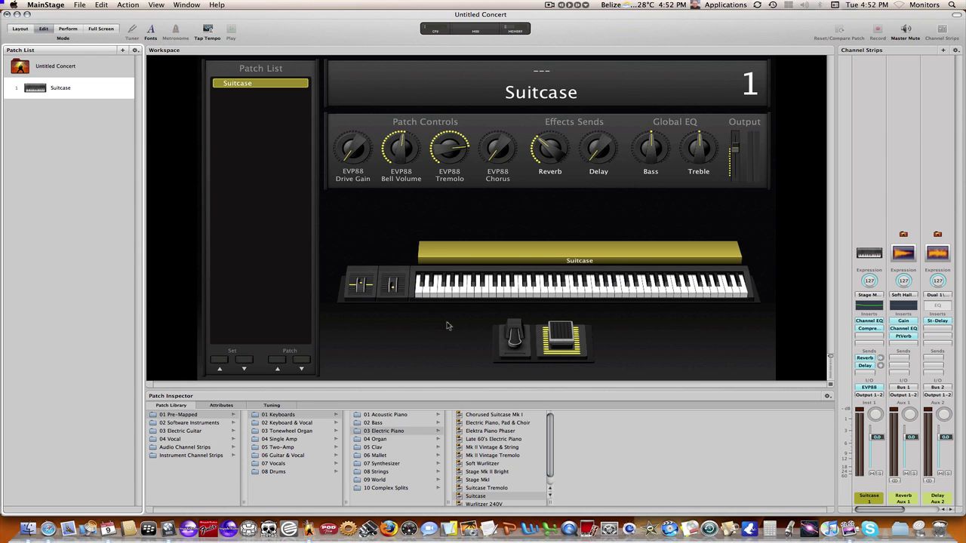
Step: In Logic, create an External MIDI track routed to IAC Driver Logic -> Mainstage, channel 1
left_click(168, 528)
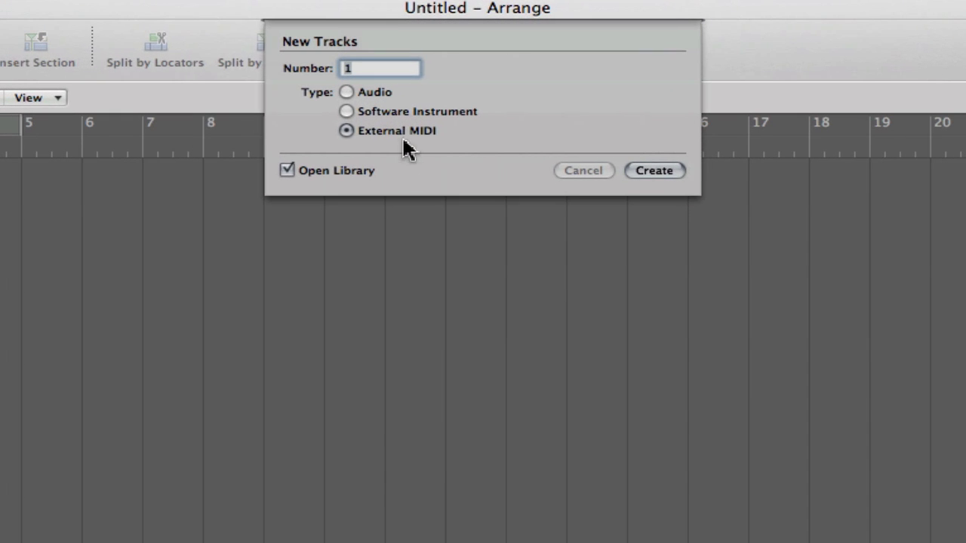
left_click(654, 171)
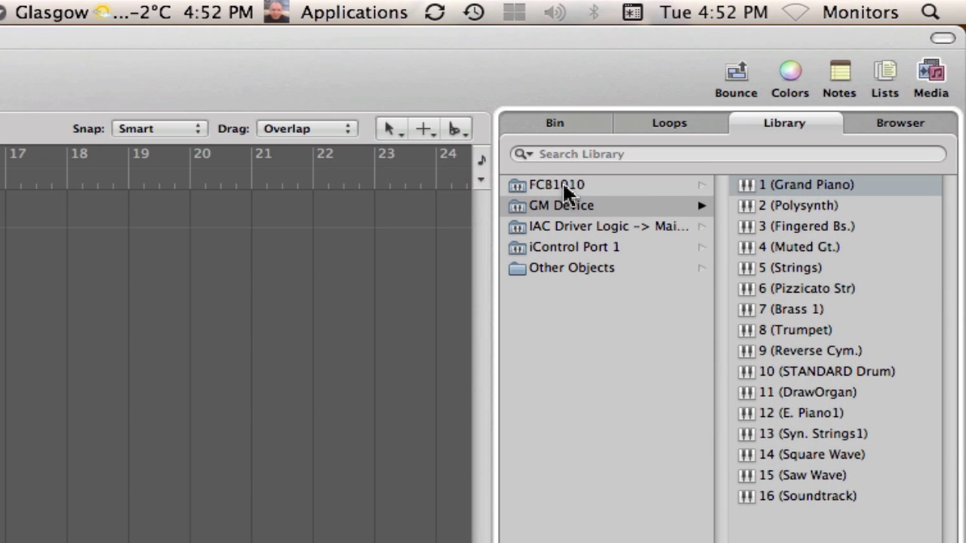
left_click(786, 84)
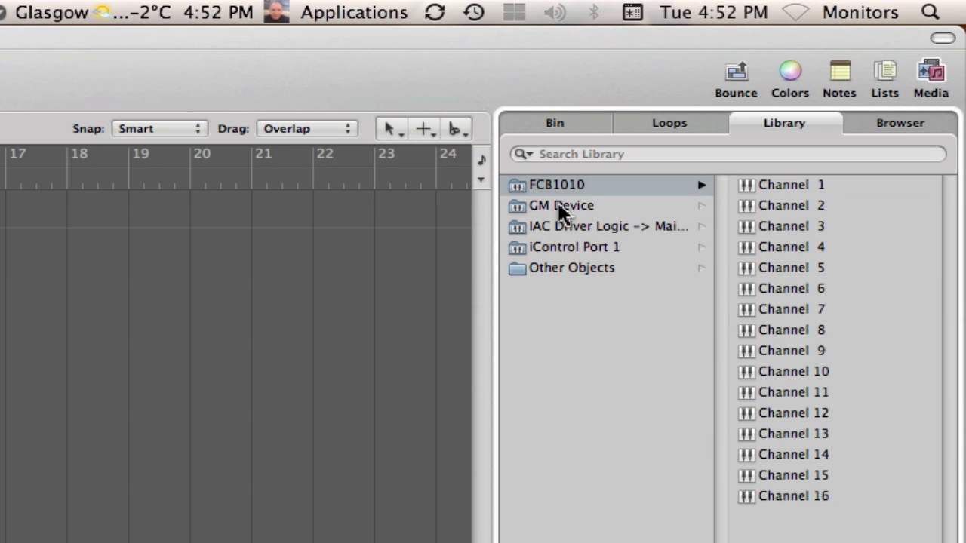
left_click(786, 92)
left_click(572, 226)
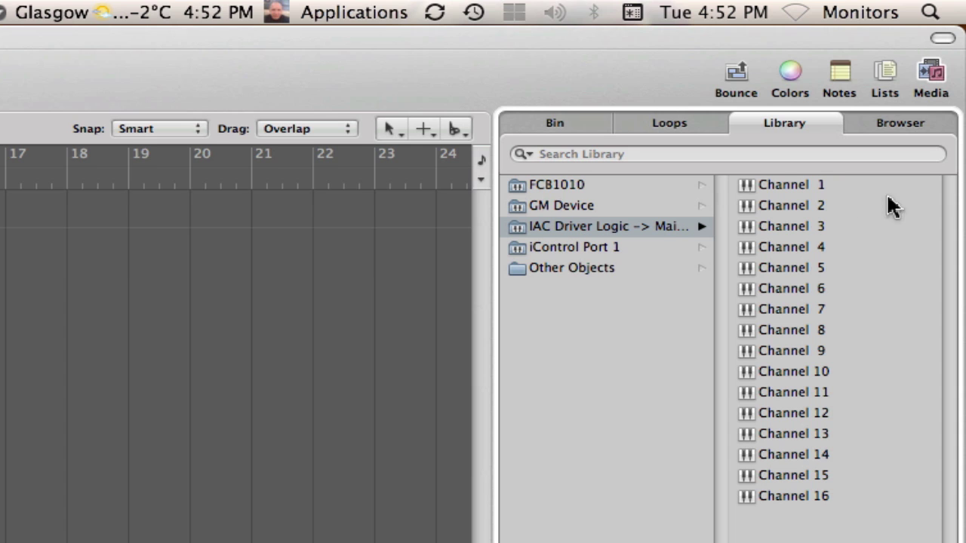
left_click(797, 190)
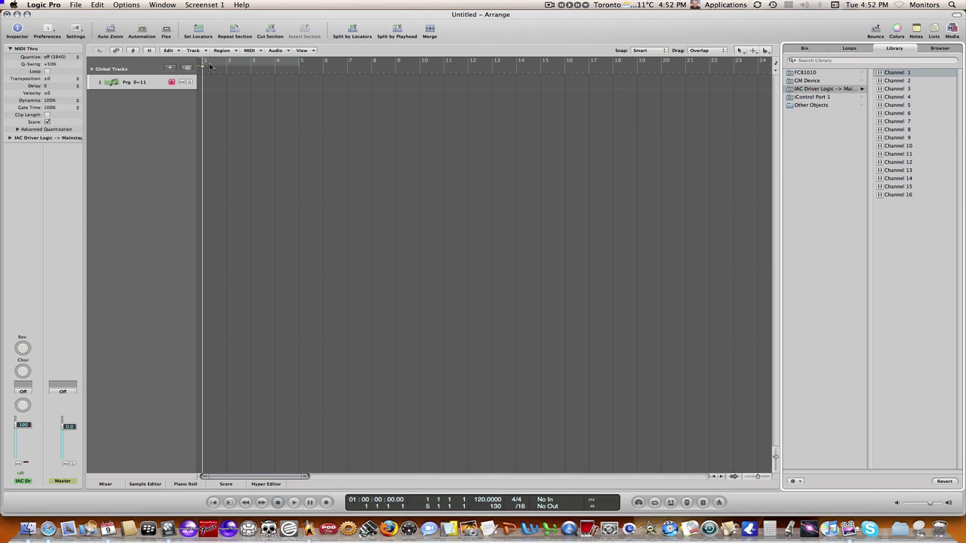
left_click(167, 6)
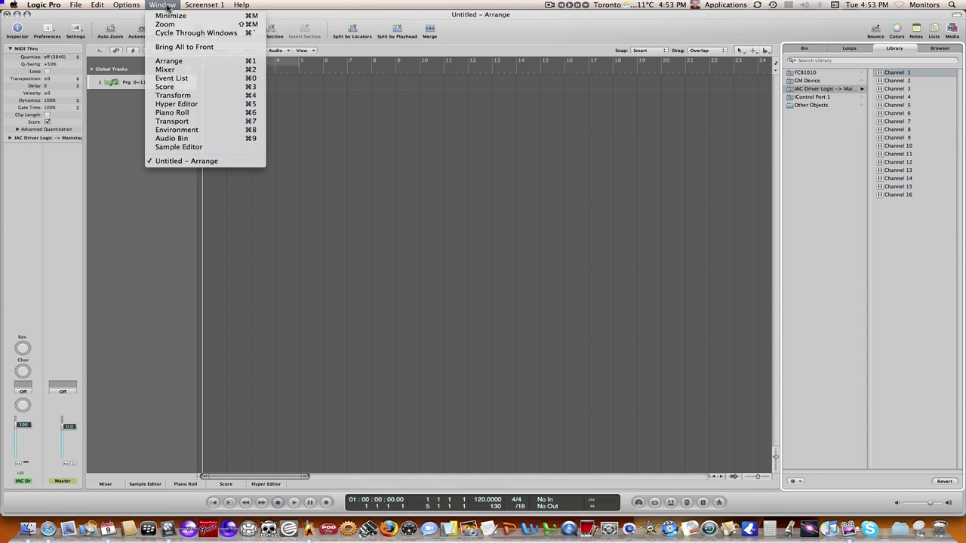
Step: Open Logic's Environment window and show its Click & Ports layer
left_click(220, 133)
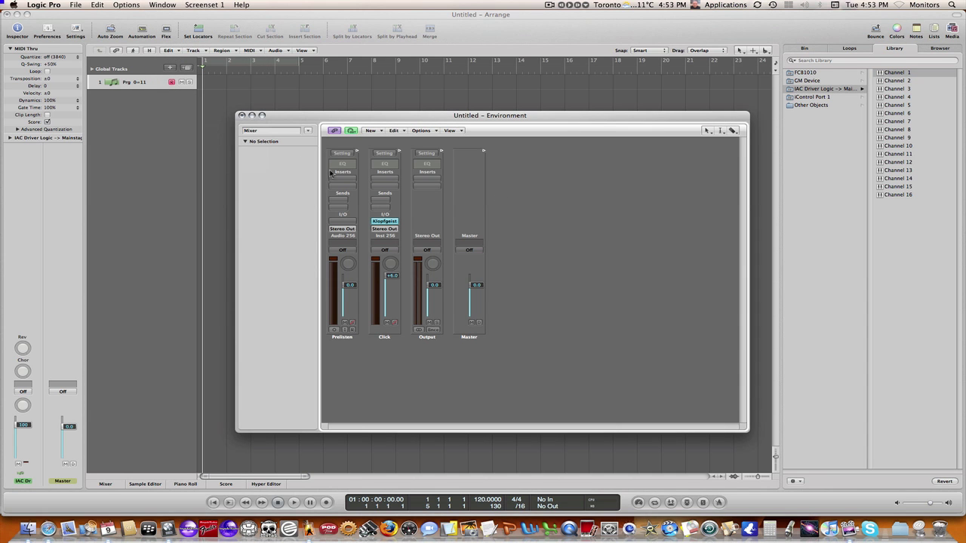
left_click(309, 131)
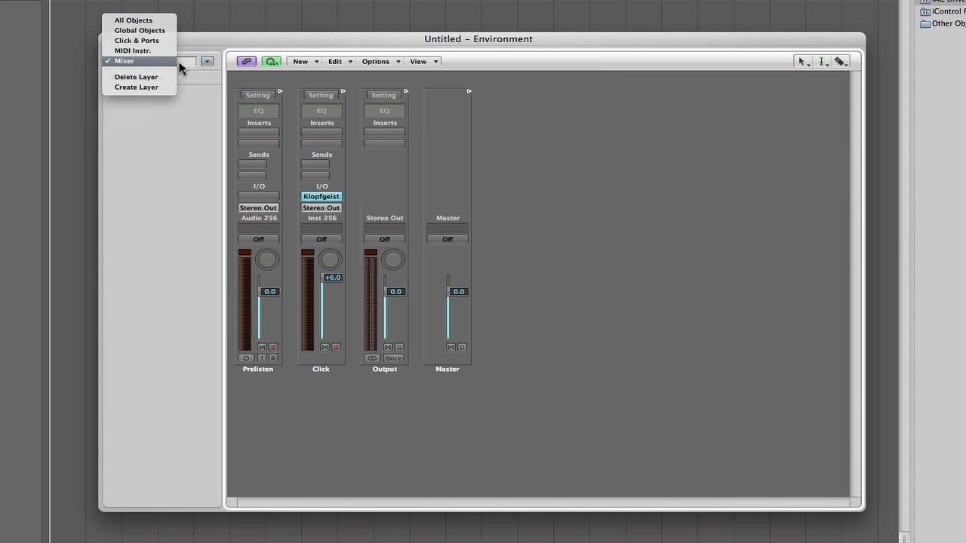
left_click(153, 42)
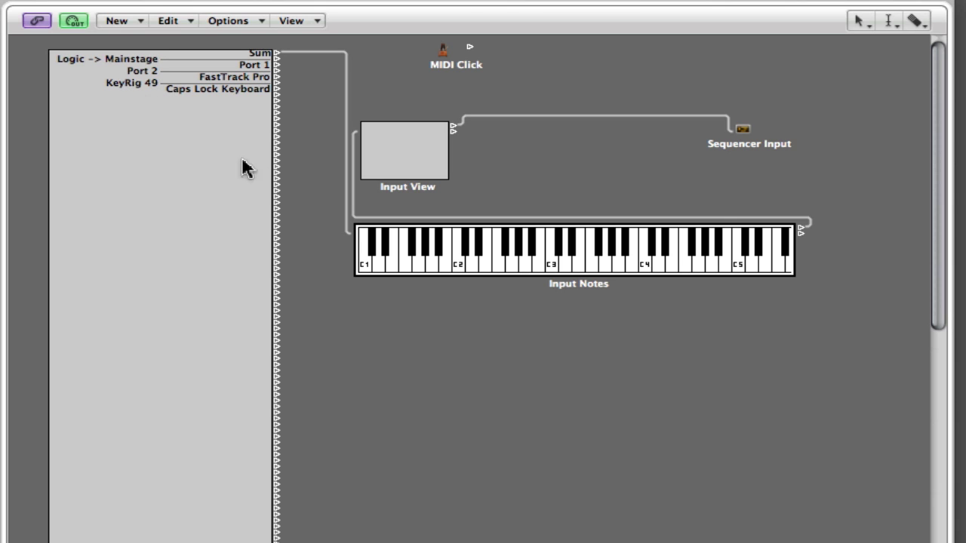
Step: Delete the Sum-to-Input Notes cable and cable a single Physical Input port to Input Notes instead
left_click(303, 53)
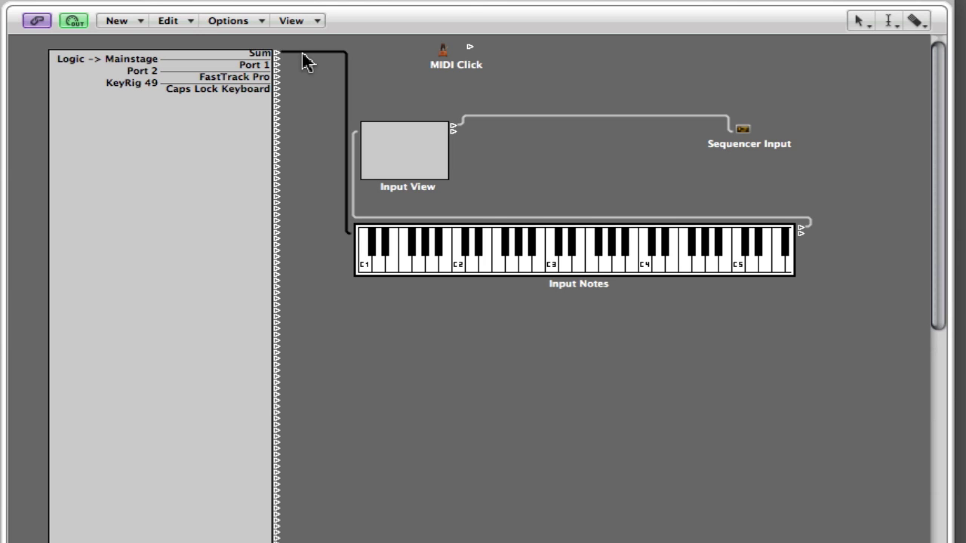
key("BackSpace")
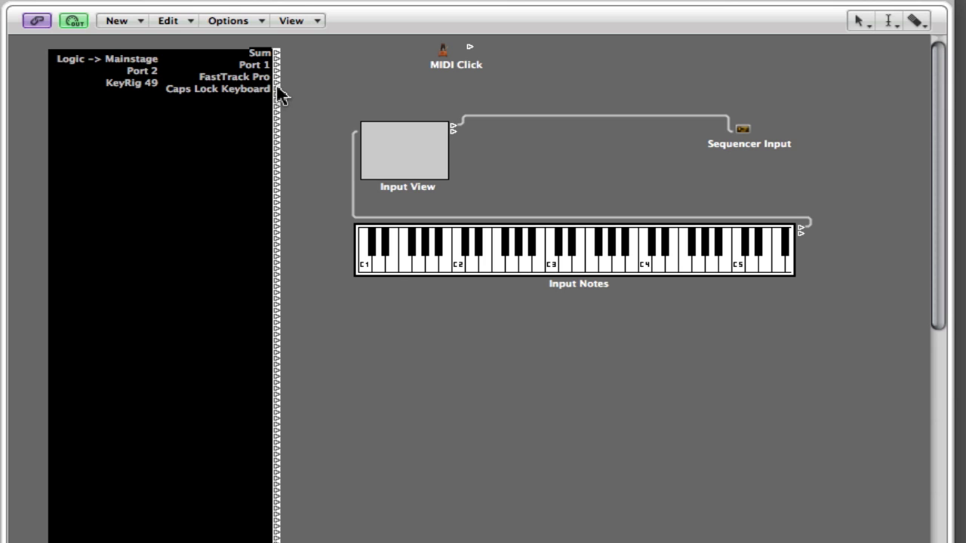
left_click_drag(277, 78, 372, 262)
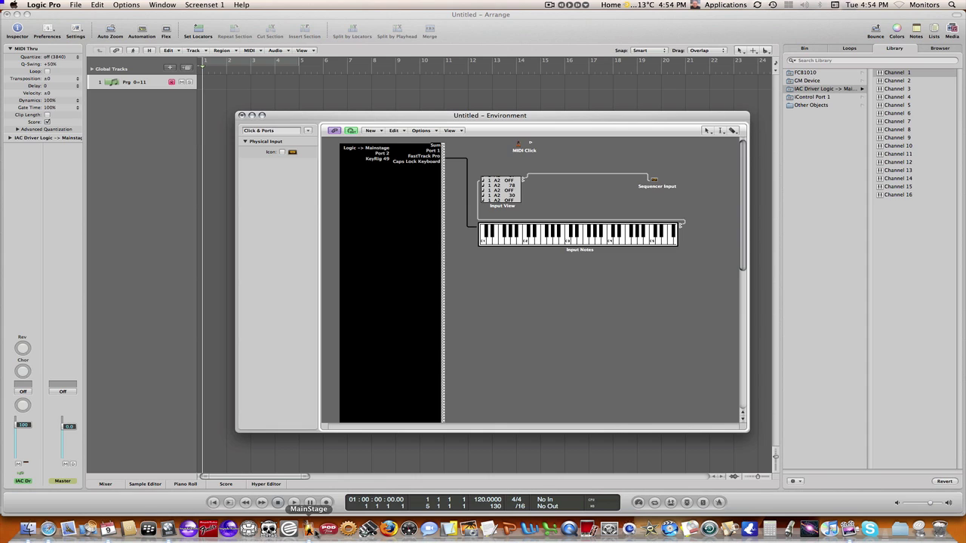
Step: Put MainStage into its Perform view, then return to Logic Pro
left_click(310, 529)
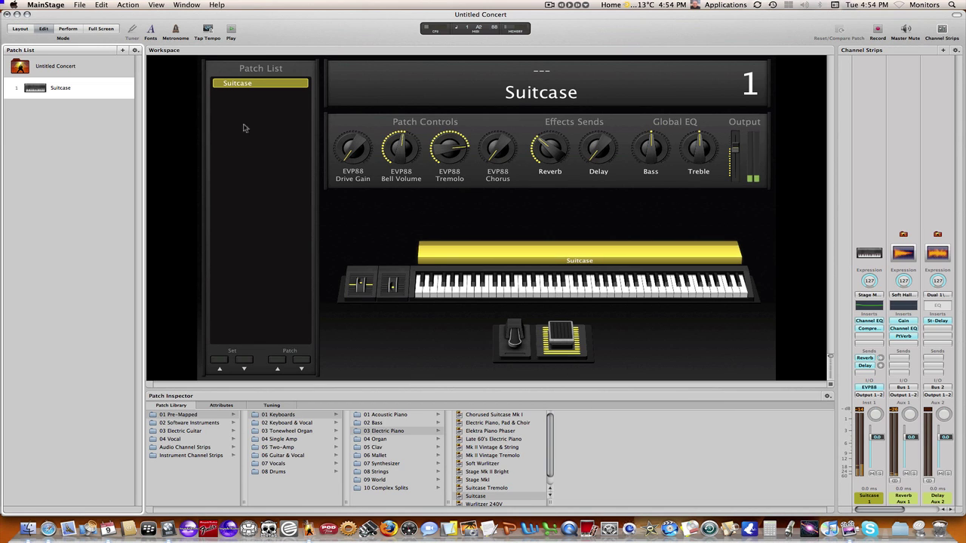
left_click(67, 30)
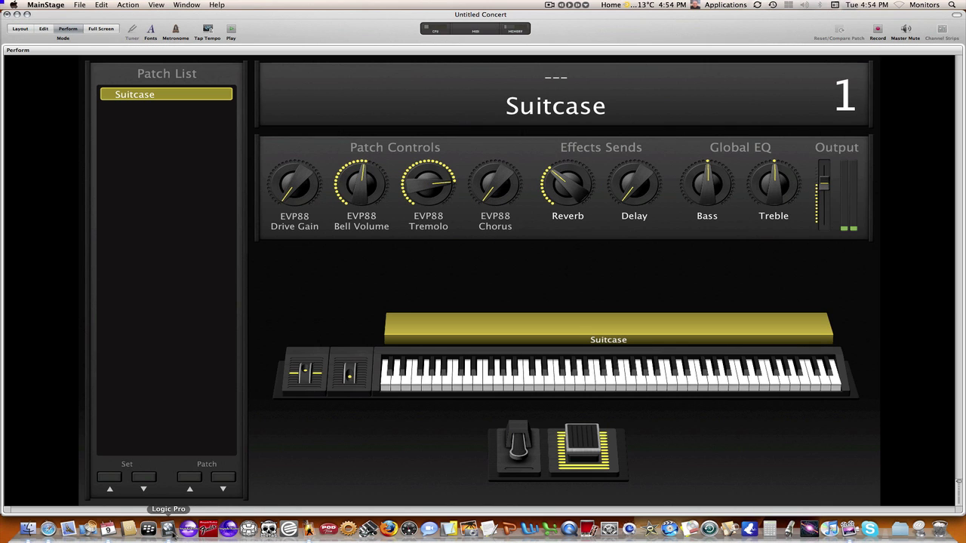
left_click(168, 528)
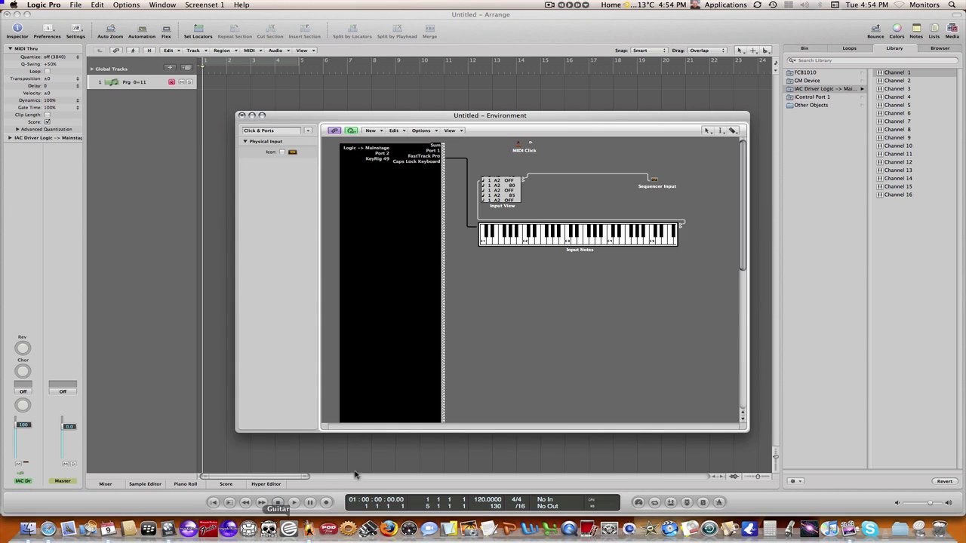
Step: Show Logic's mixer and reopen the Environment window with Cmd+8
left_click(107, 484)
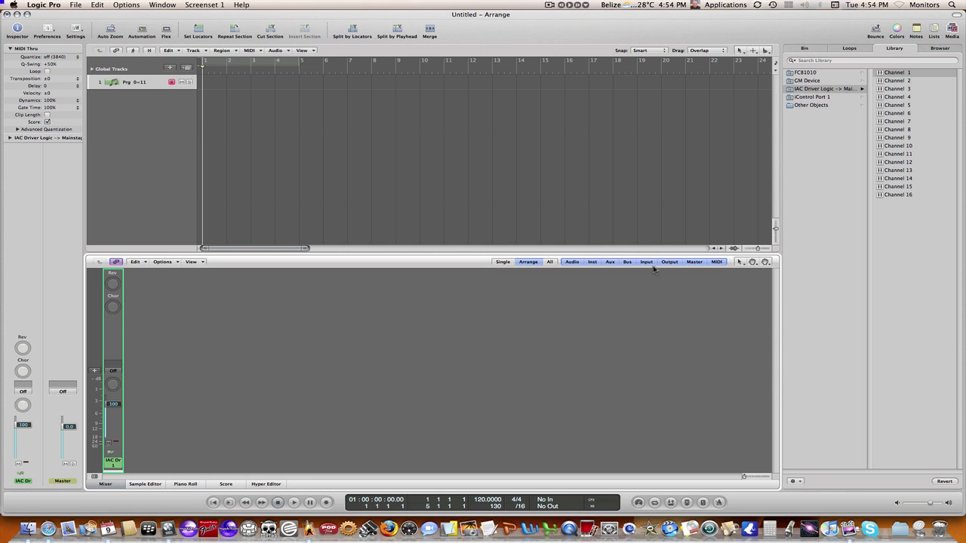
left_click(338, 533)
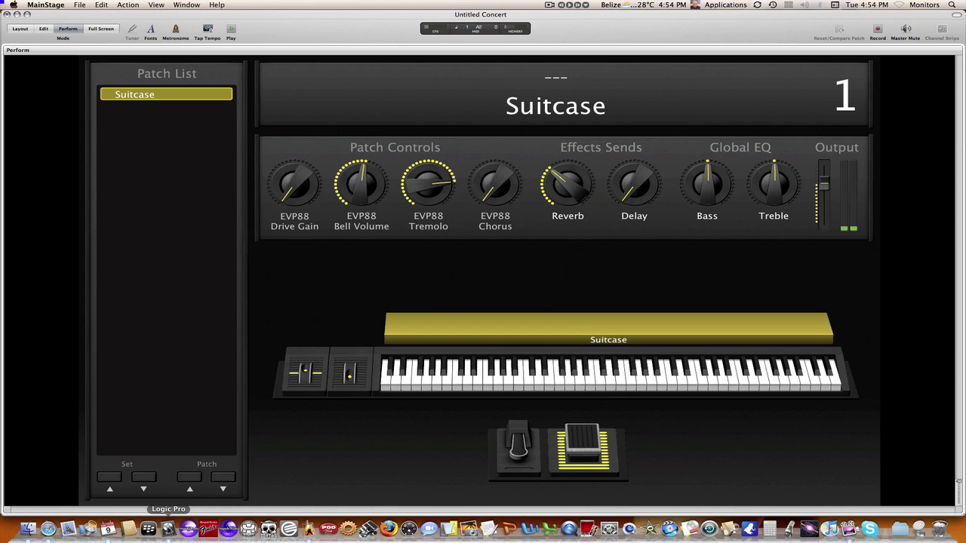
left_click(188, 530)
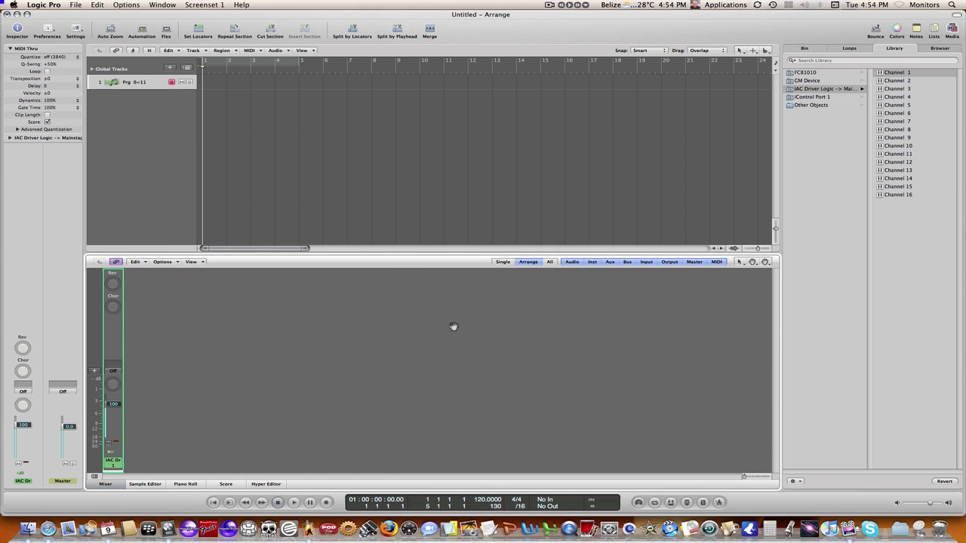
key("super+8")
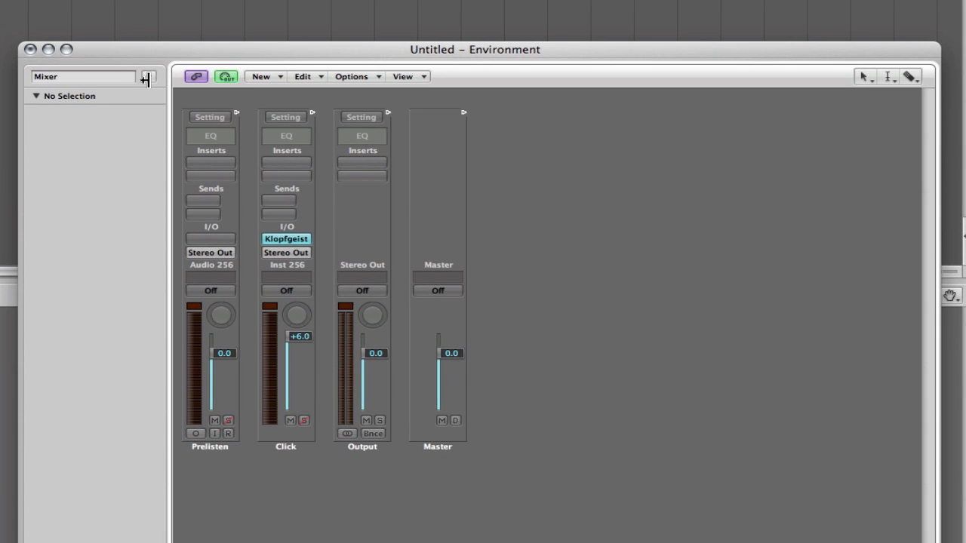
Step: Switch the Environment layer to Click & Ports and clear the selection
left_click(318, 140)
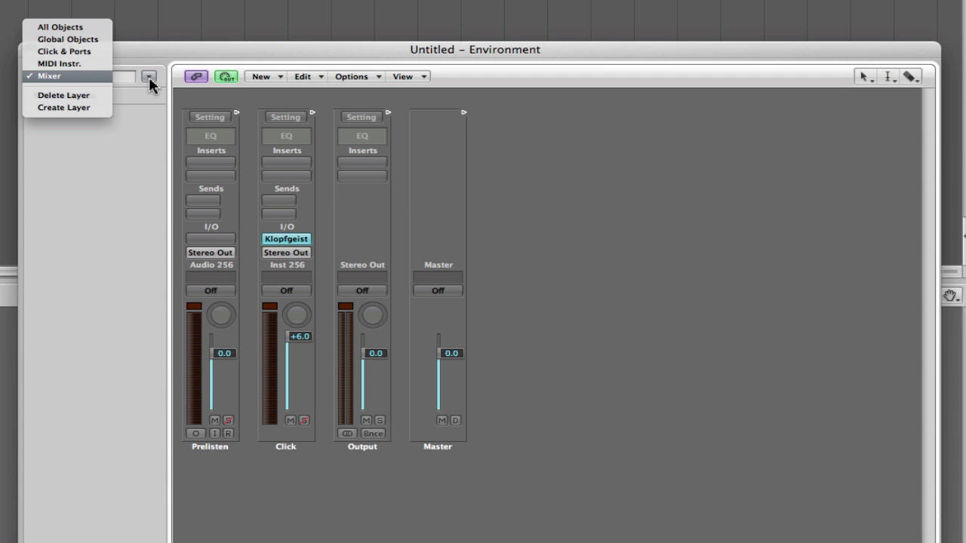
left_click(78, 57)
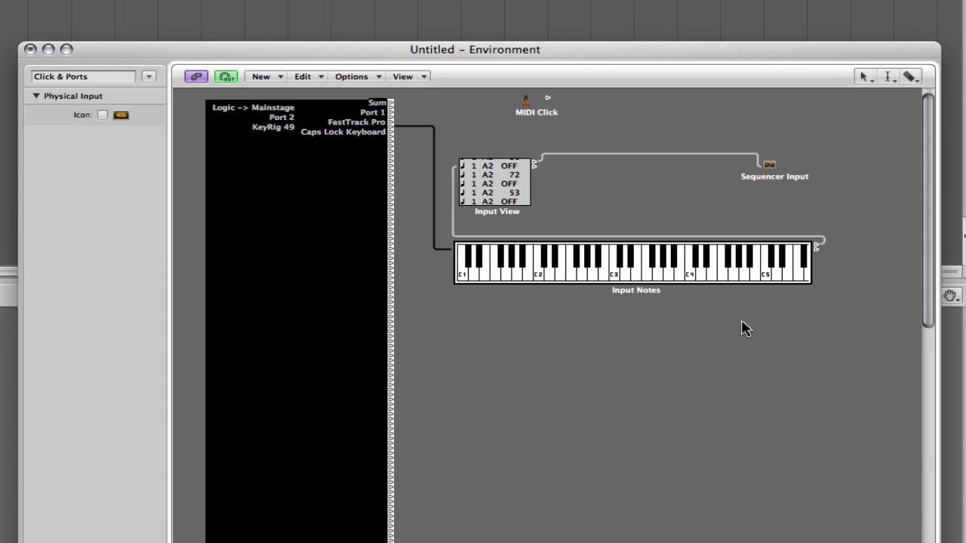
left_click(699, 368)
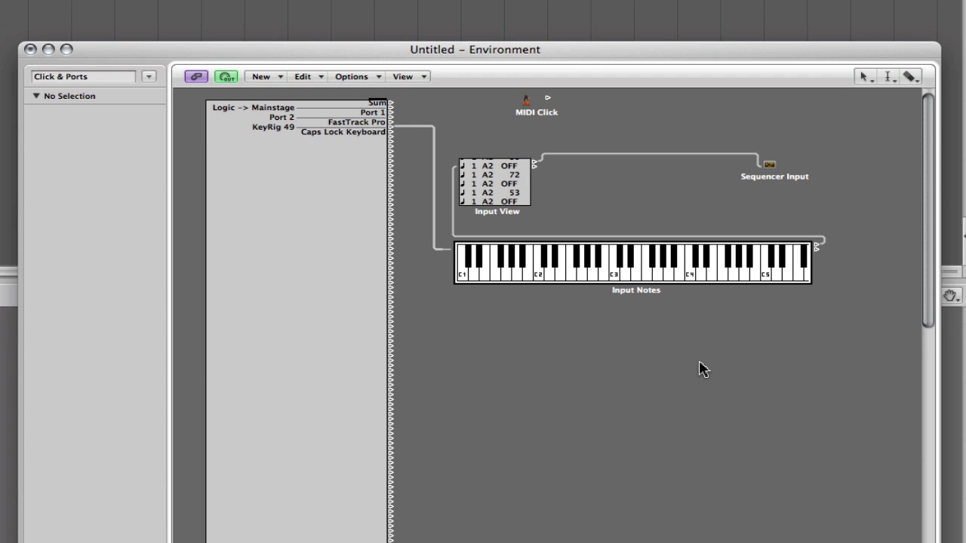
Step: Test G5 and G#5 on the Input Notes keyboard, then move it further down
left_click(809, 266)
left_click(812, 269)
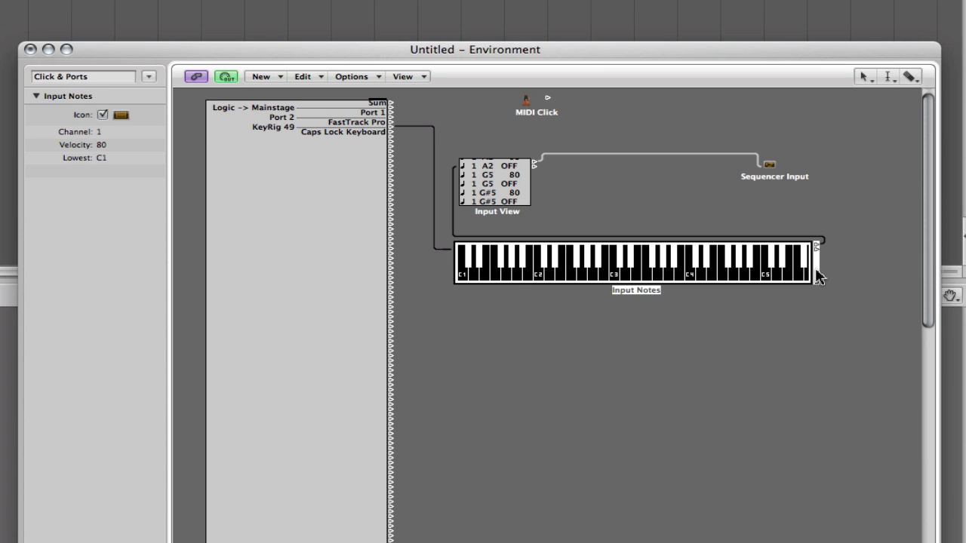
left_click_drag(815, 270, 826, 356)
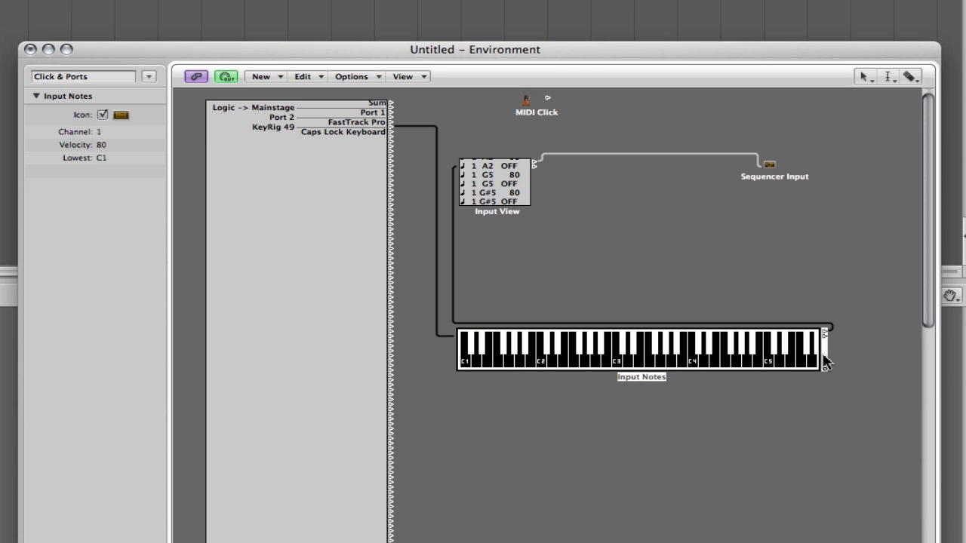
Step: Add a Chord Memorizer beside the keyboard, then delete it with the Input Notes-to-Input View loop cable
left_click(279, 79)
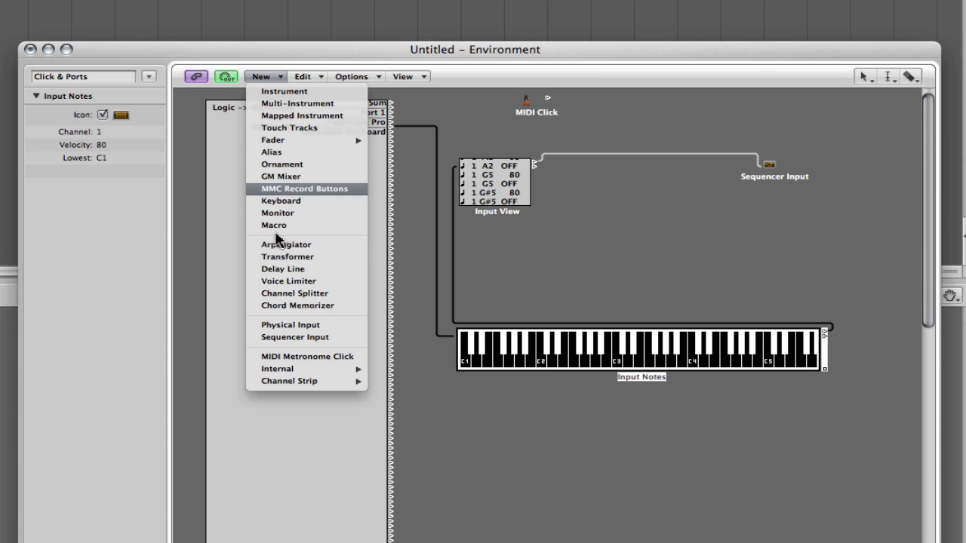
left_click(301, 303)
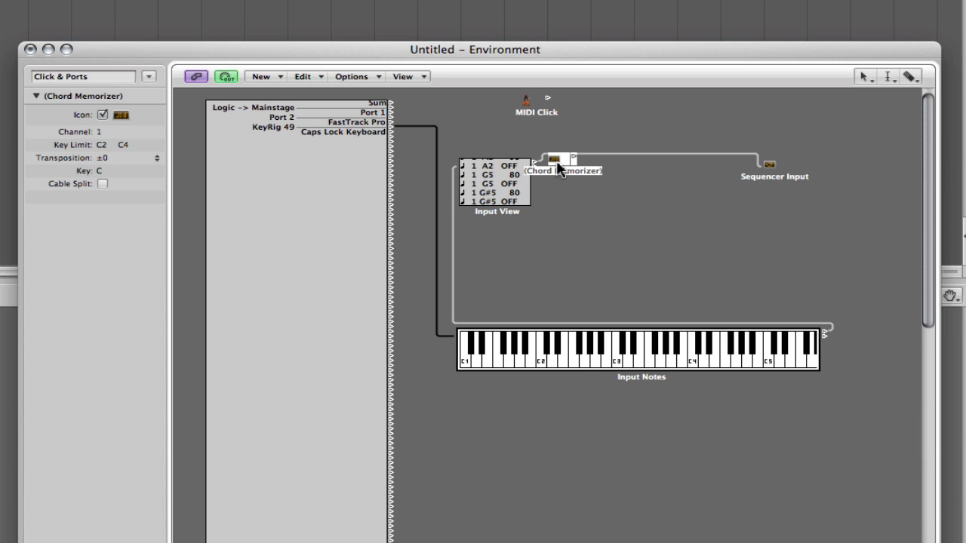
left_click_drag(560, 166, 788, 283)
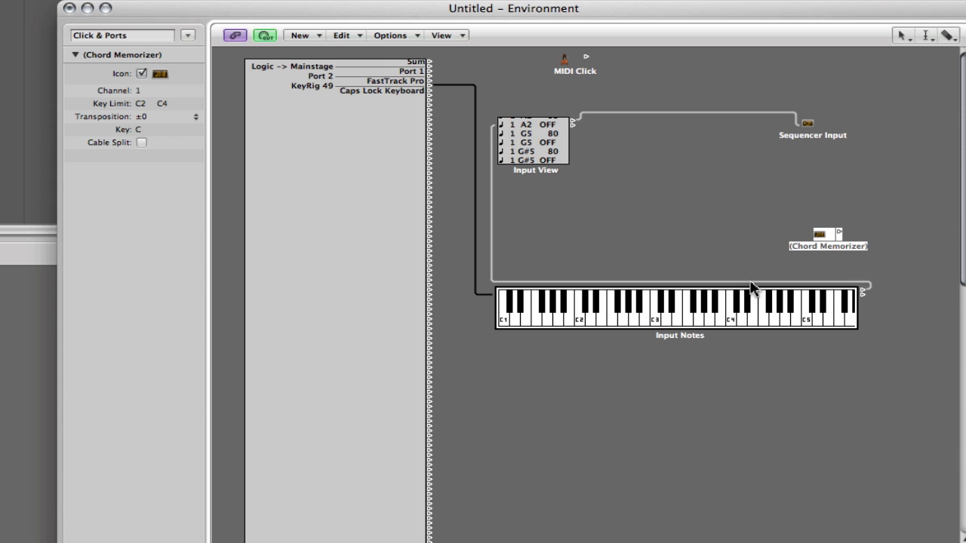
left_click(711, 324)
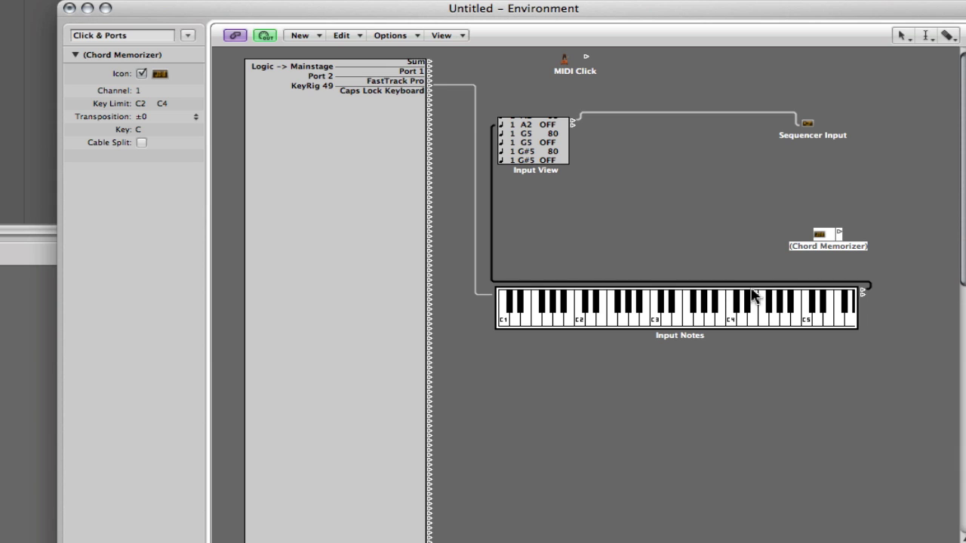
key("Delete")
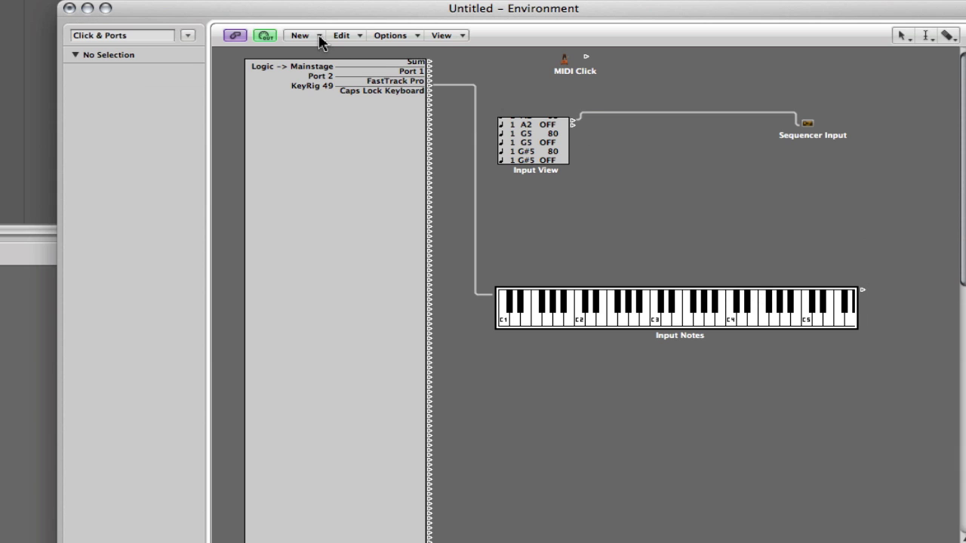
Step: Undo the deletion twice and cable the Input Notes keyboard into the Chord Memorizer
left_click(361, 37)
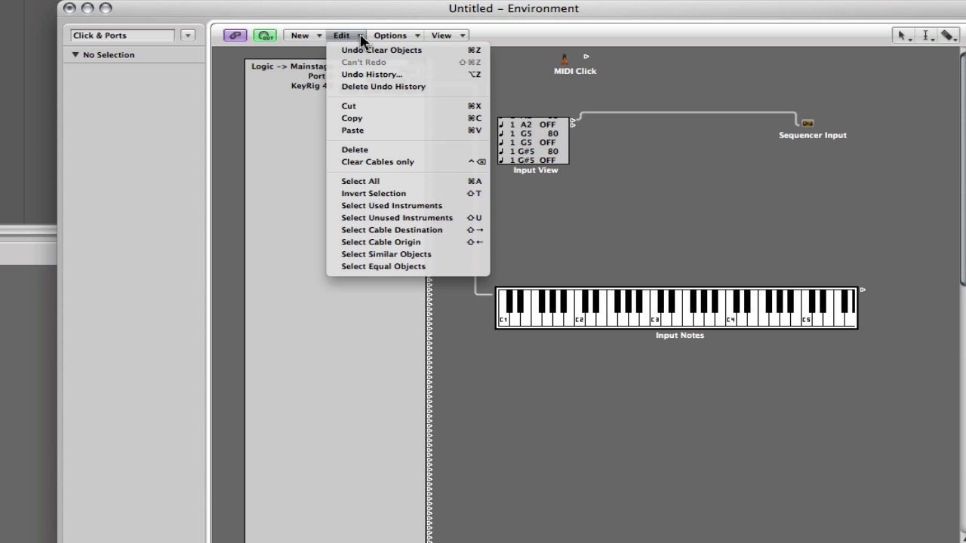
left_click(382, 51)
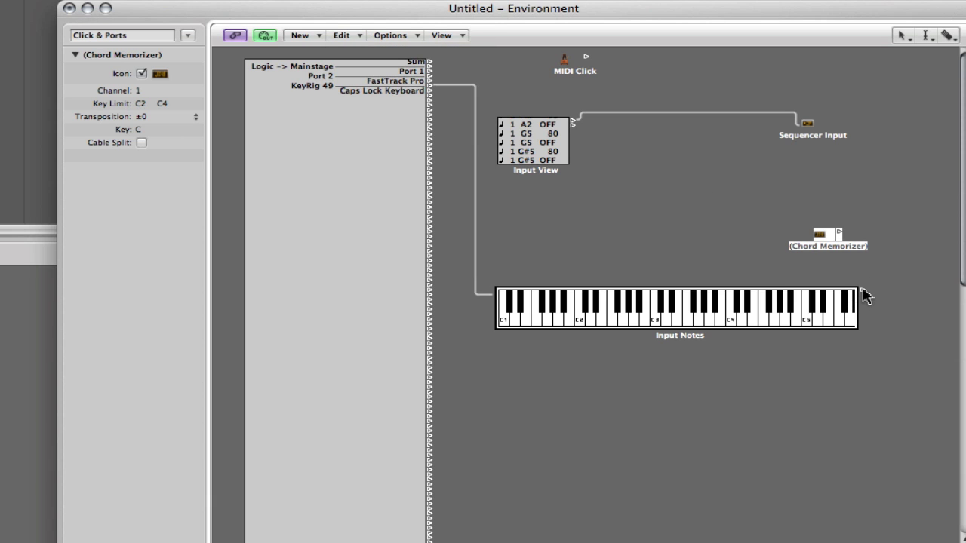
left_click_drag(863, 290, 514, 157)
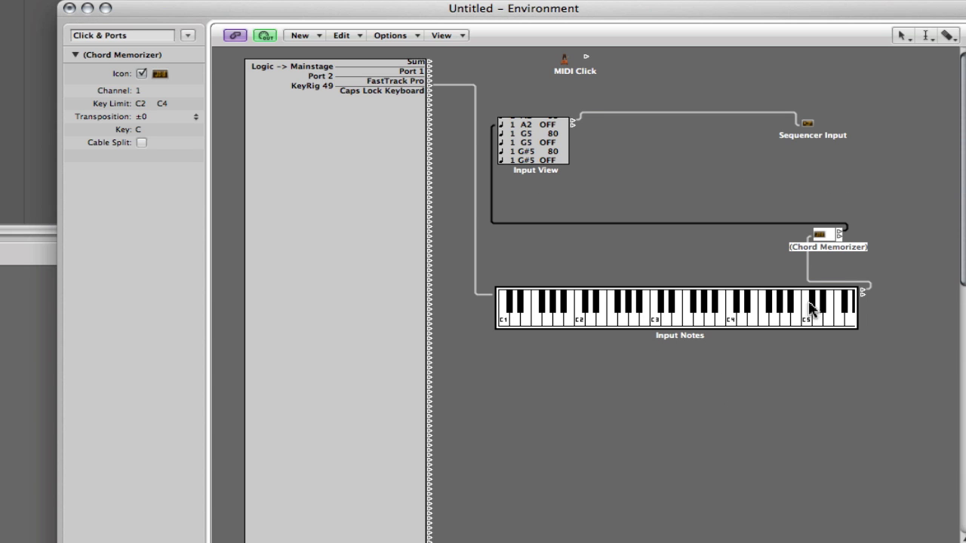
Step: In the Chord Memorizer editor, map trigger C2 to the chord C3, F3, E4, A4, A5
double_click(830, 240)
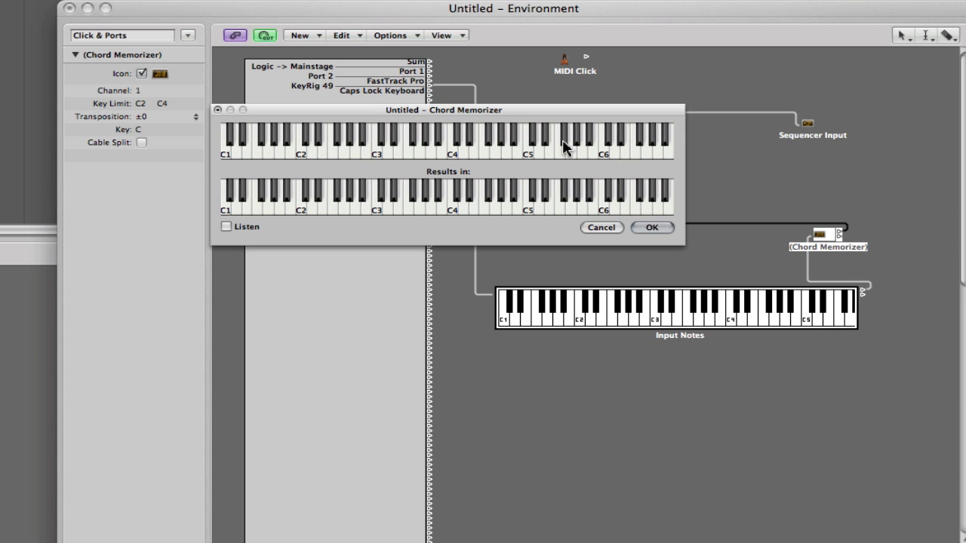
left_click_drag(504, 112, 630, 361)
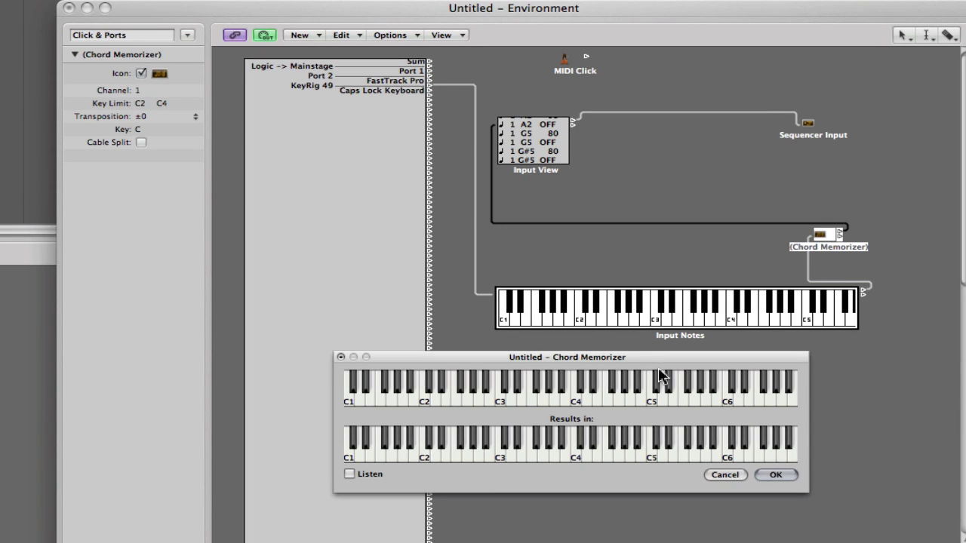
left_click(426, 406)
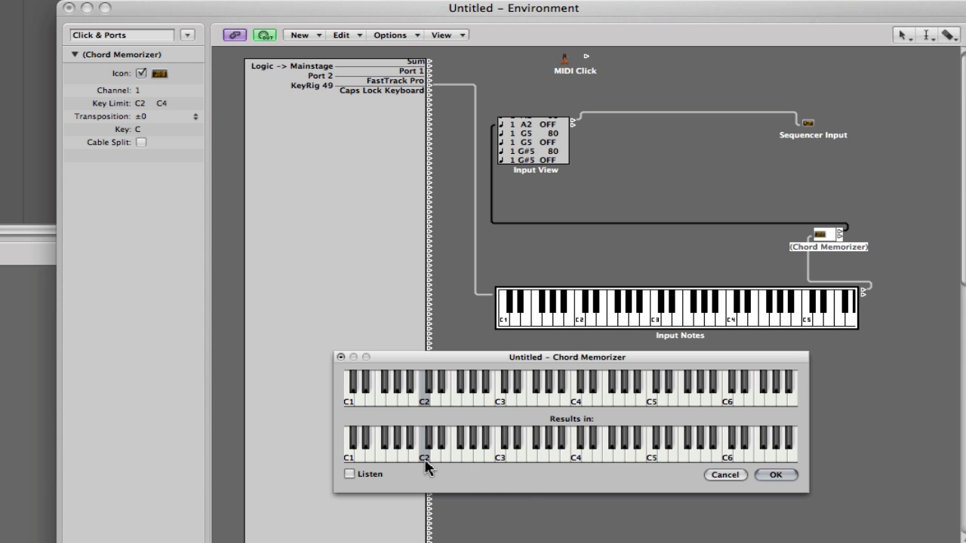
left_click(496, 454)
left_click(424, 453)
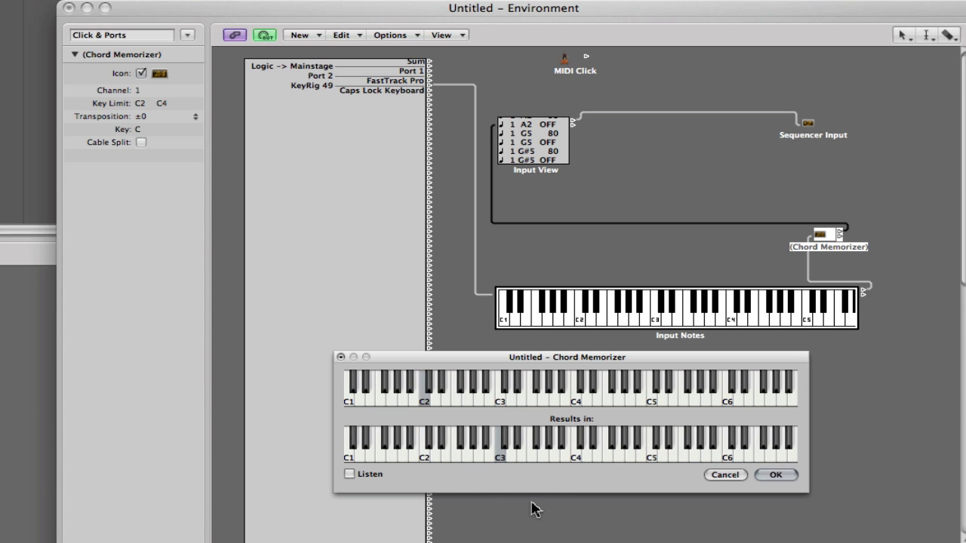
left_click(532, 457)
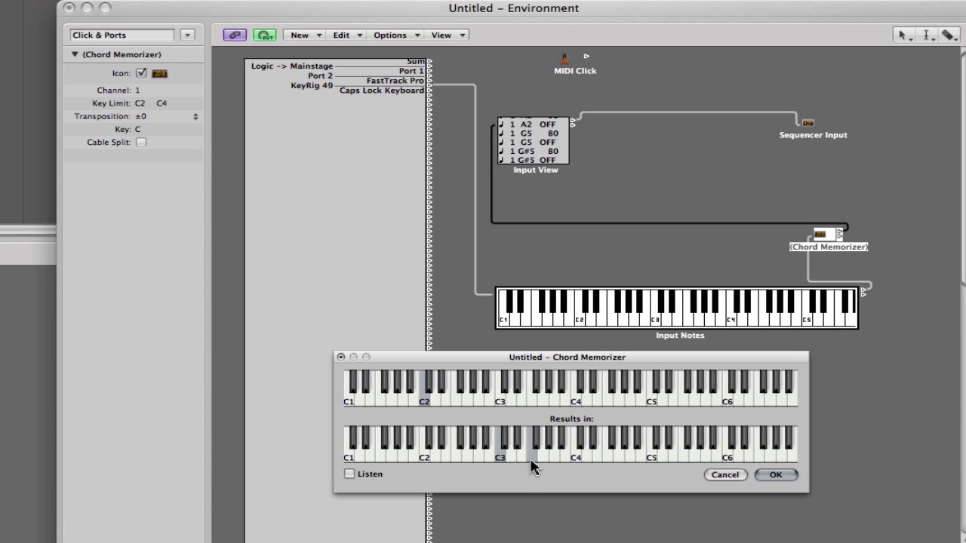
left_click(598, 457)
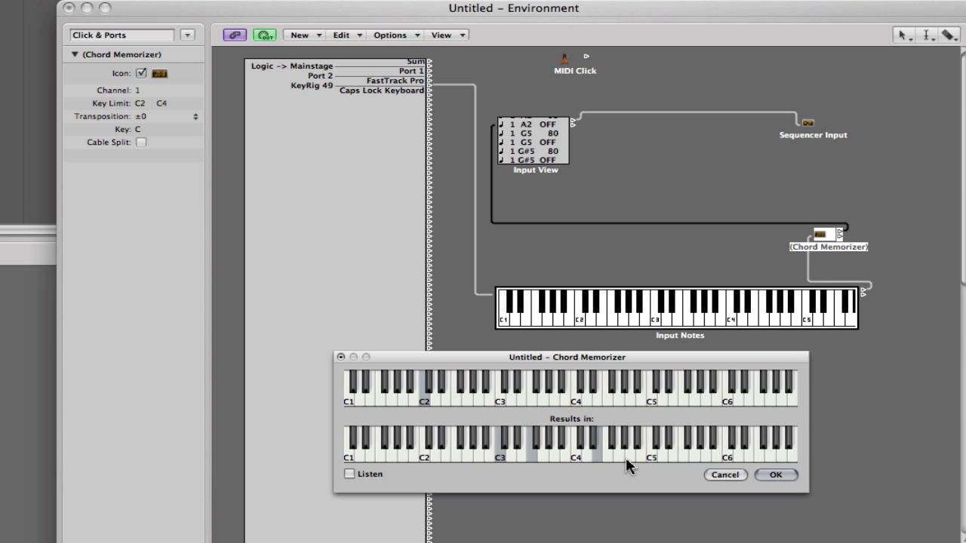
left_click(629, 458)
left_click(704, 459)
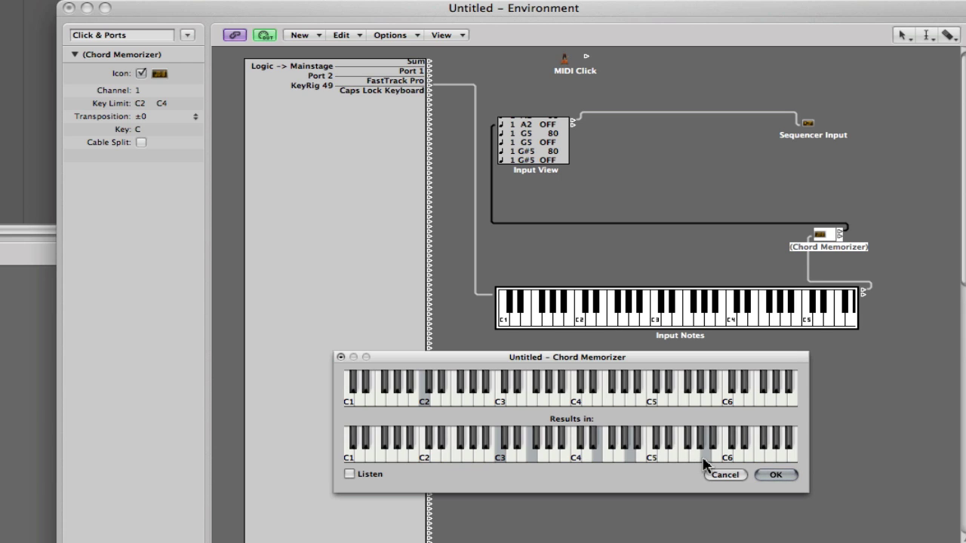
left_click(778, 474)
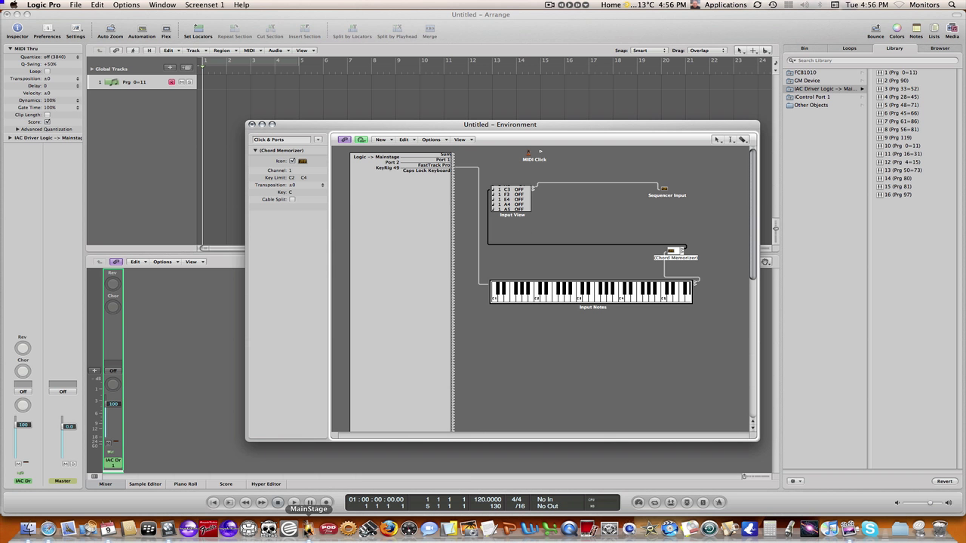
left_click(309, 529)
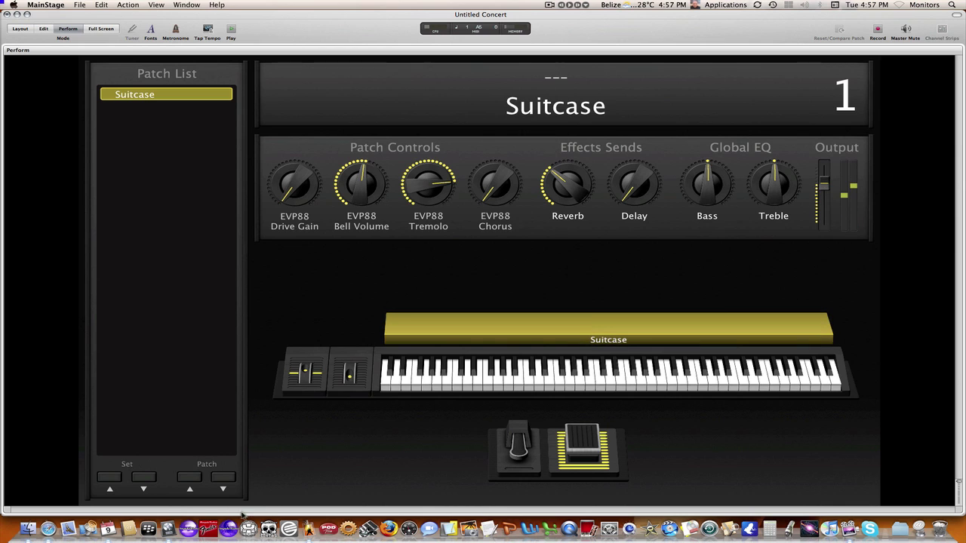
left_click(169, 529)
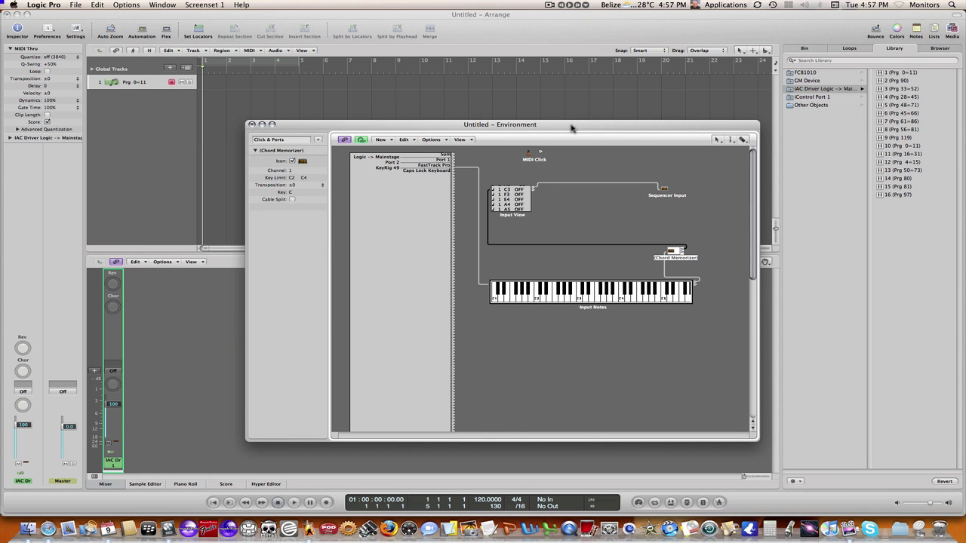
left_click_drag(571, 129, 551, 119)
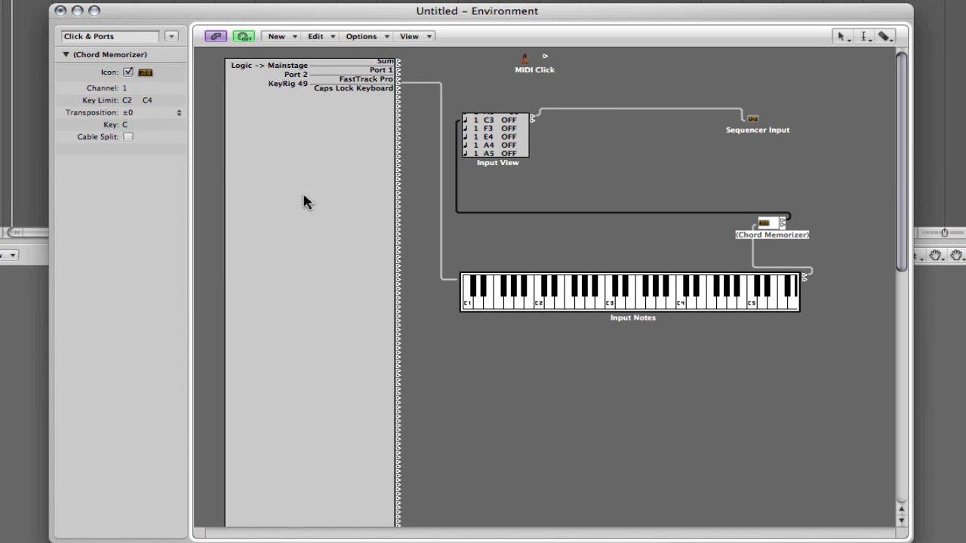
Step: Create a new Arpeggiator object in the Environment and place it below Input View
left_click(292, 39)
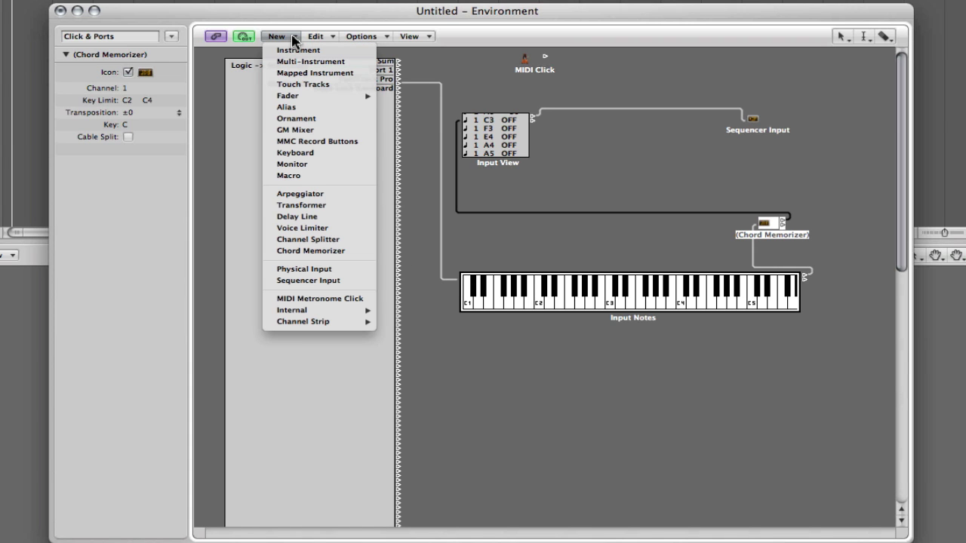
left_click(317, 194)
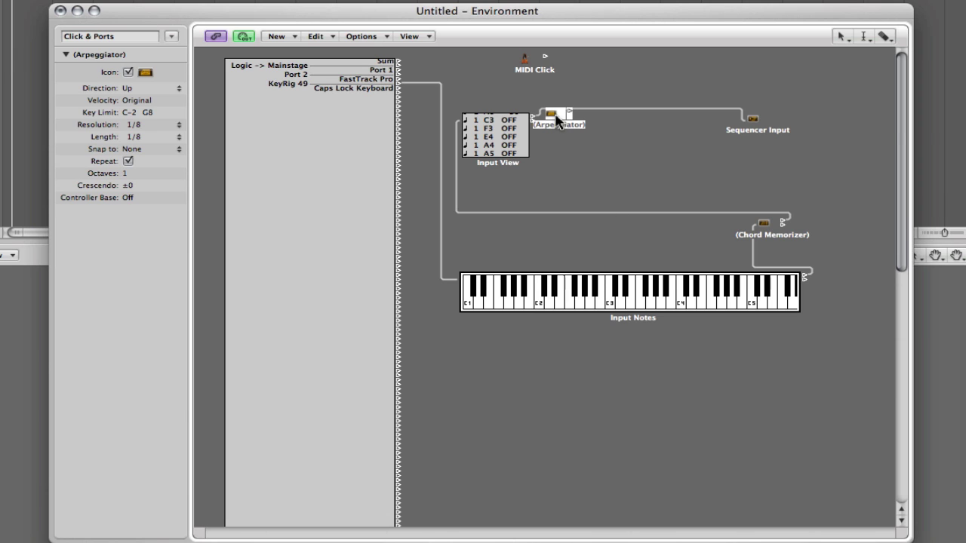
left_click_drag(556, 119, 617, 195)
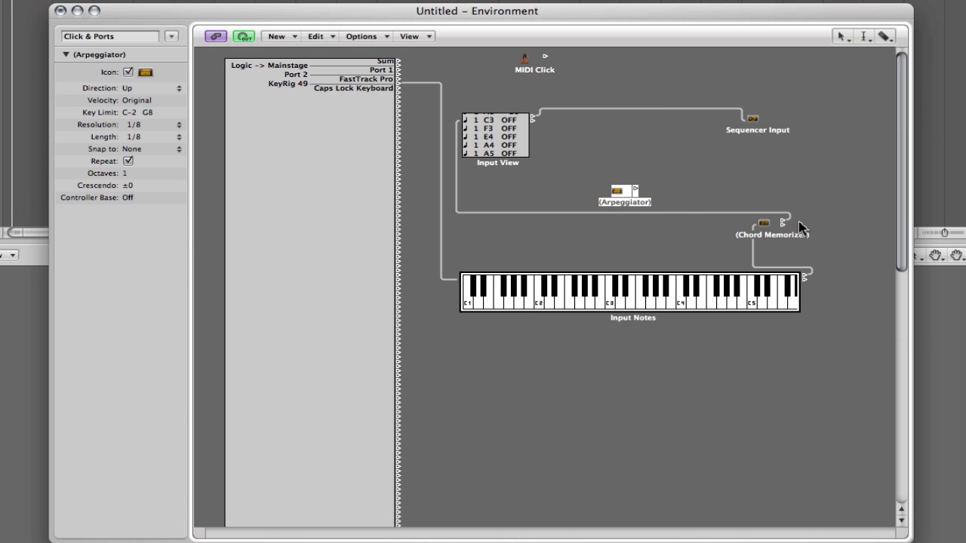
Step: Remove the Input View–Chord Memorizer cable and rewire as Input View → Arpeggiator → Chord Memorizer
left_click(728, 214)
key("Delete")
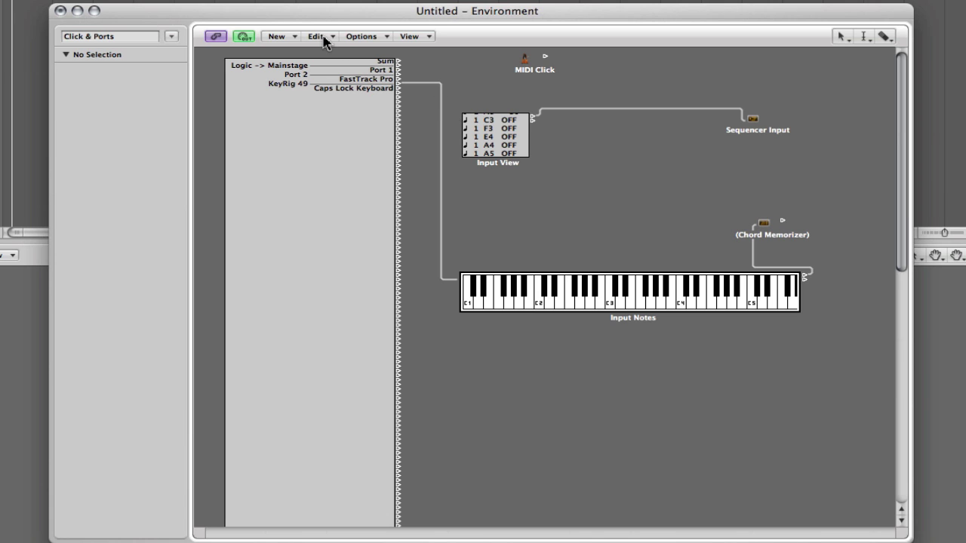
key("super+z")
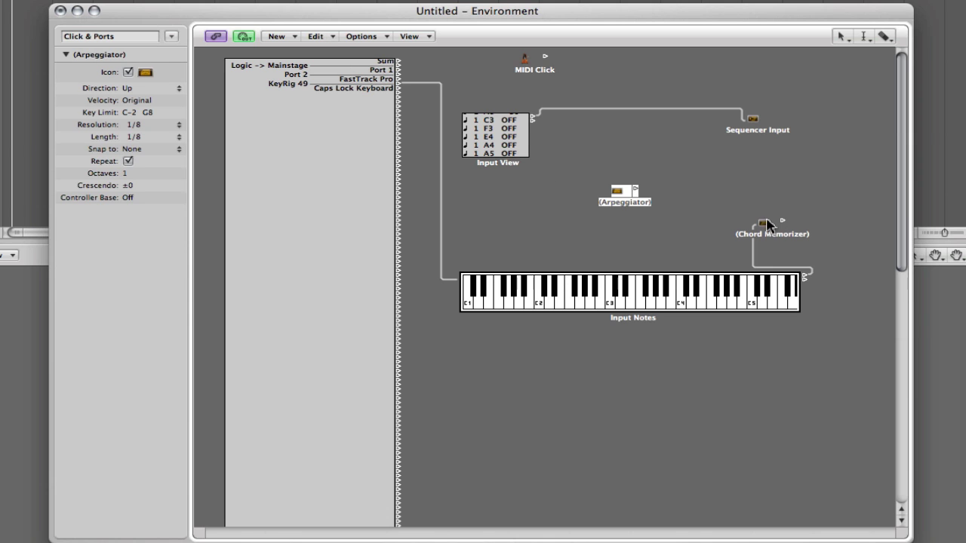
left_click_drag(620, 204, 645, 208)
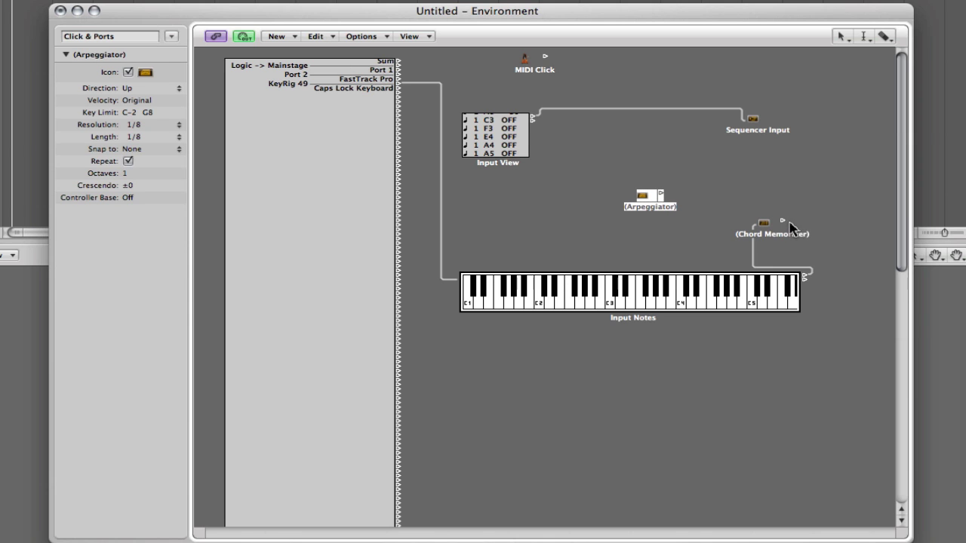
left_click_drag(783, 225, 638, 197)
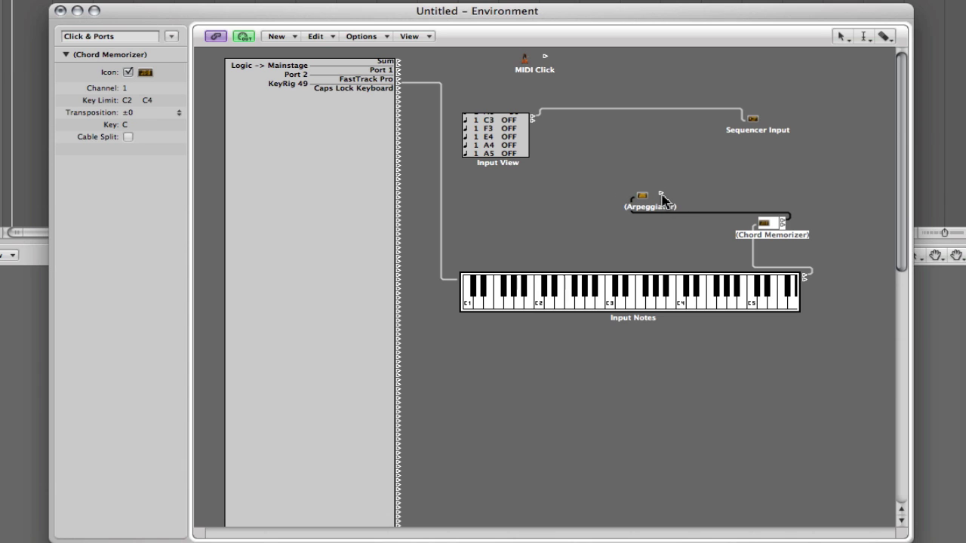
left_click_drag(661, 198, 467, 156)
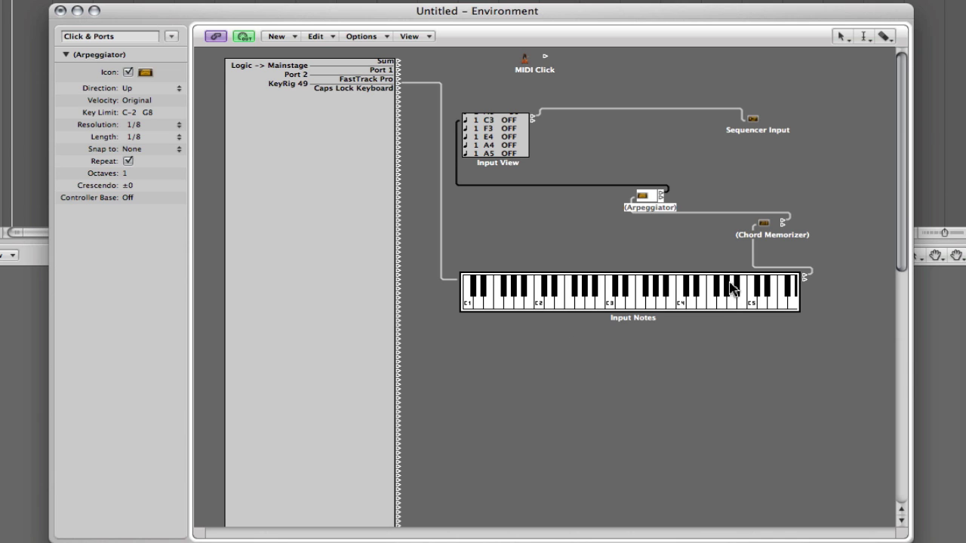
Step: Assign a chord to the C2 trigger key in the Chord Memorizer editor and confirm with OK
double_click(761, 226)
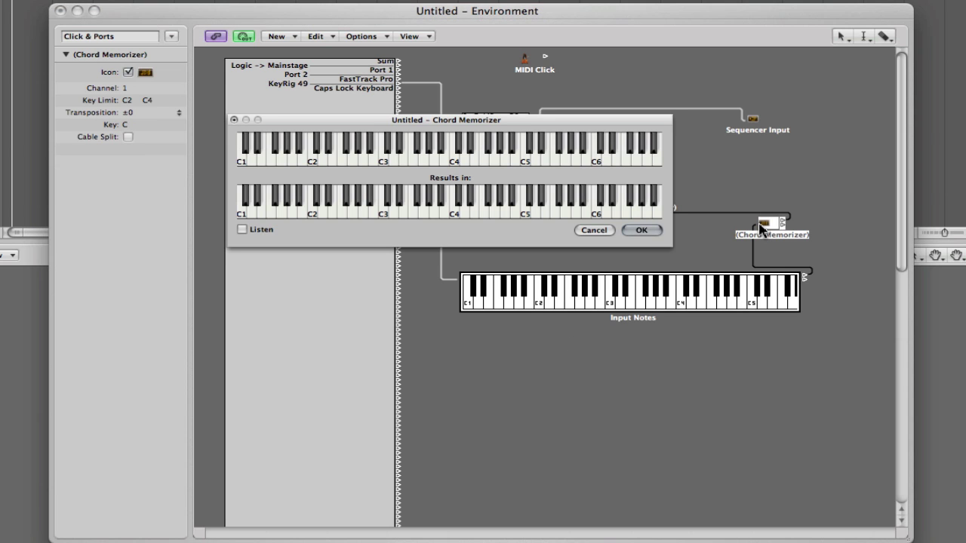
left_click(312, 159)
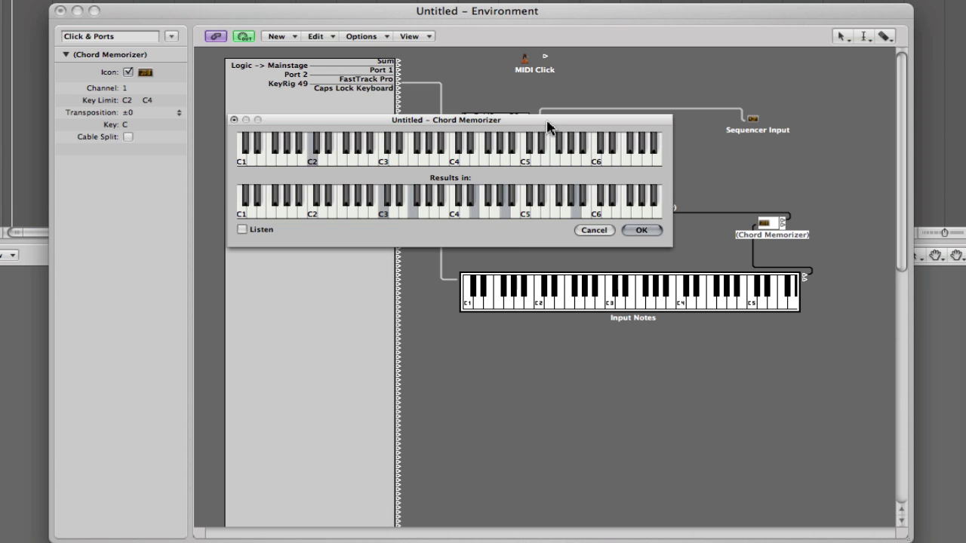
left_click_drag(547, 126, 671, 354)
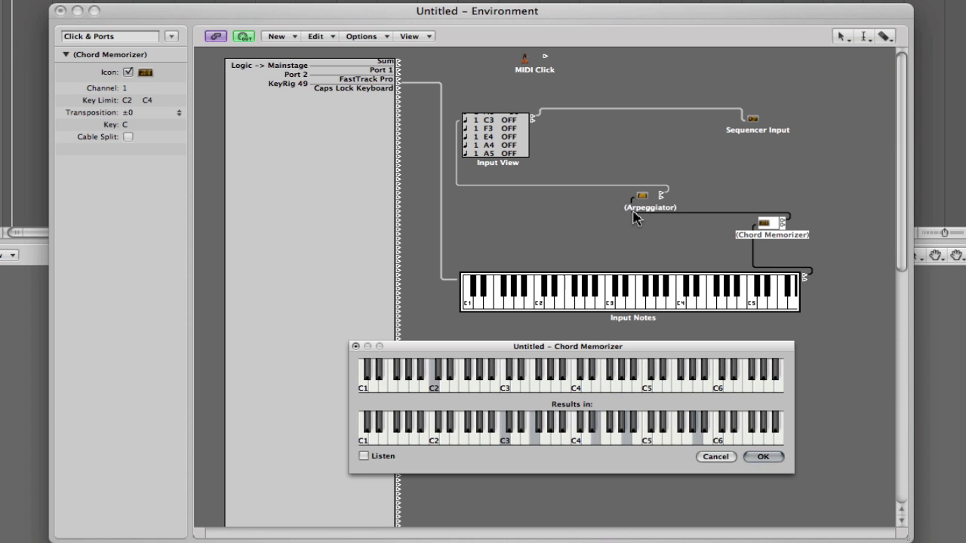
left_click(762, 457)
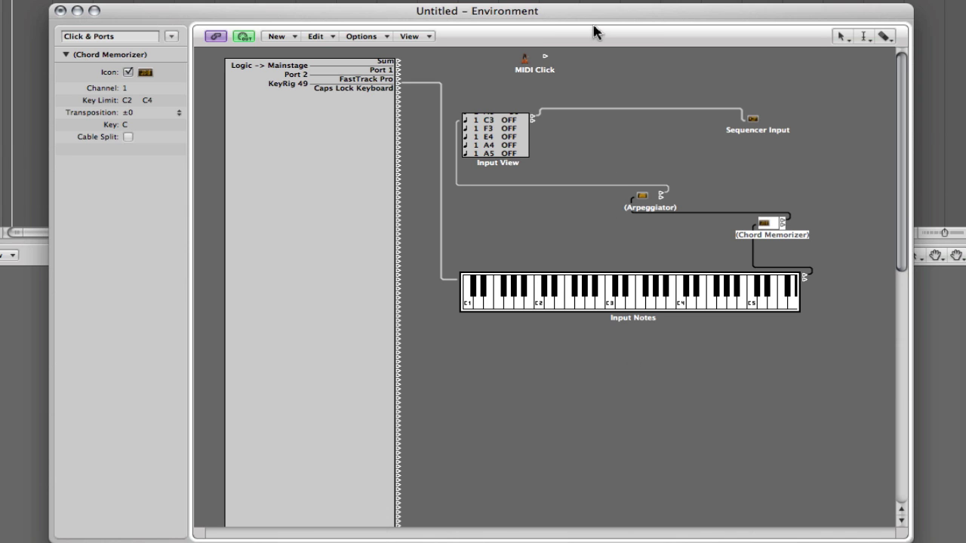
left_click_drag(592, 19, 573, 21)
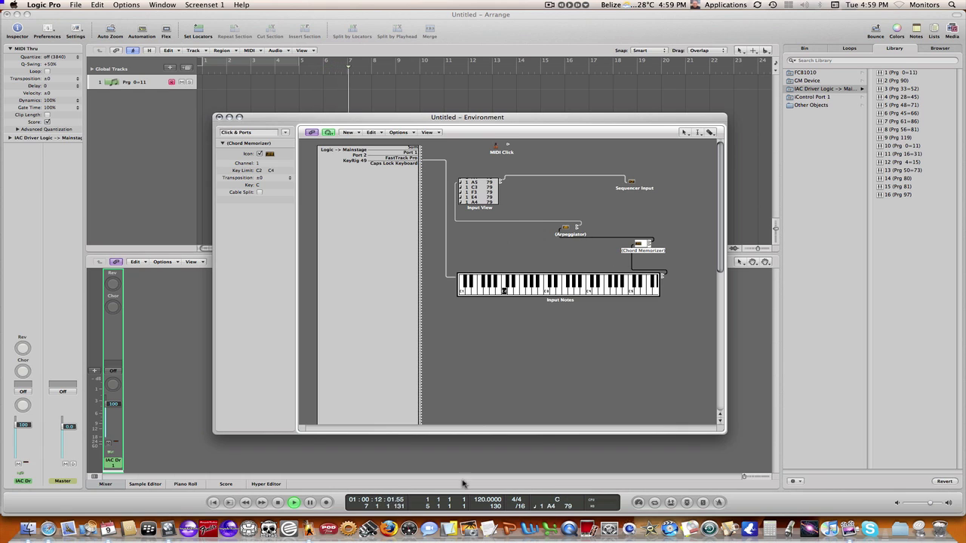
left_click(309, 528)
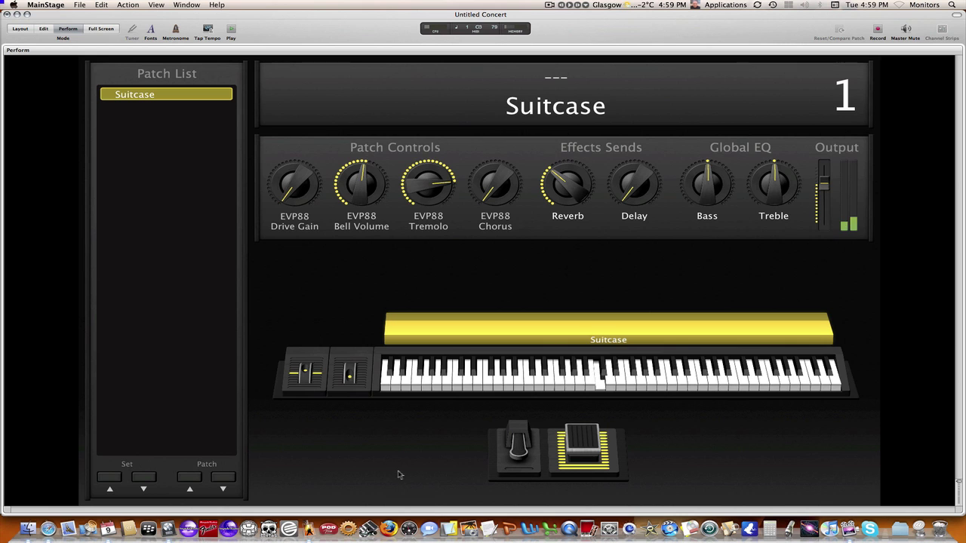
left_click(168, 530)
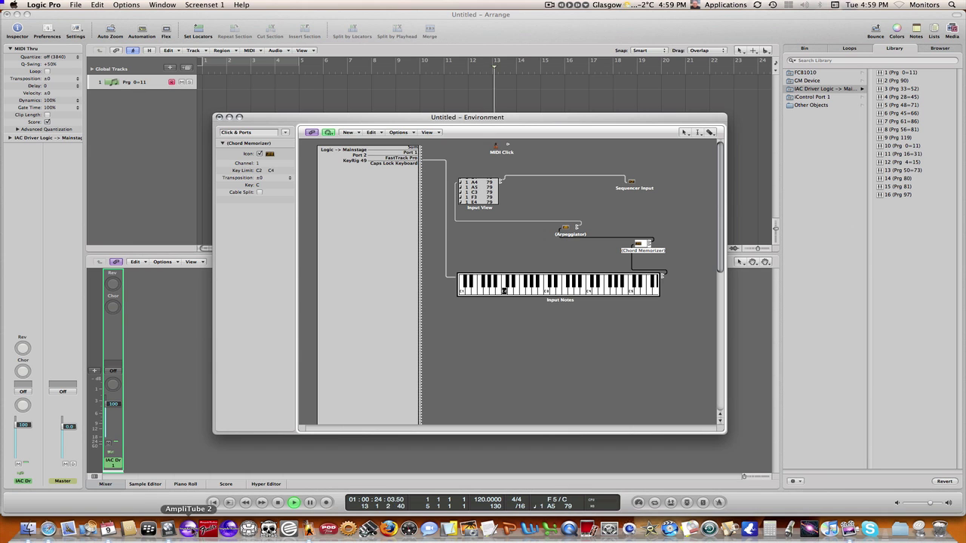
Step: Set the Arpeggiator's Direction to Random and note Length to 1/16 in the Inspector
left_click(566, 228)
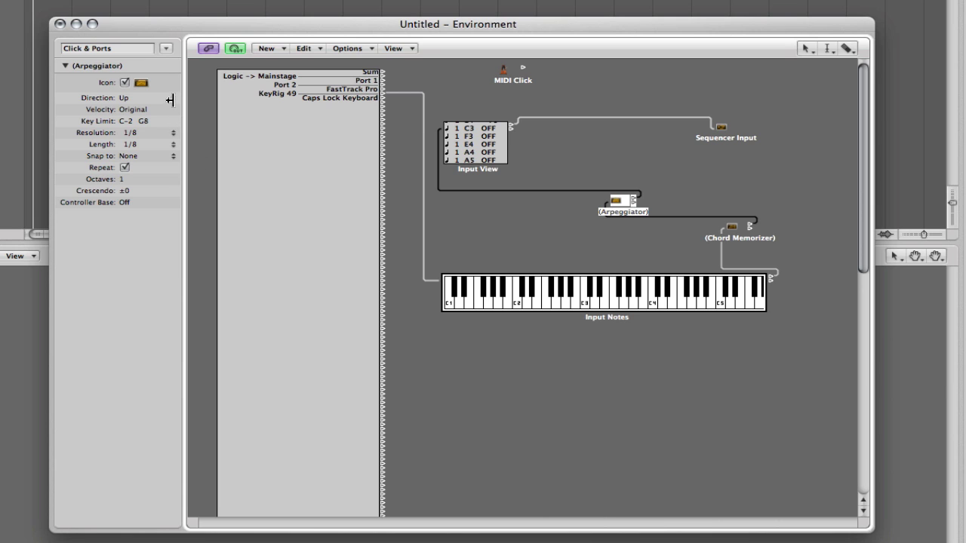
left_click(172, 100)
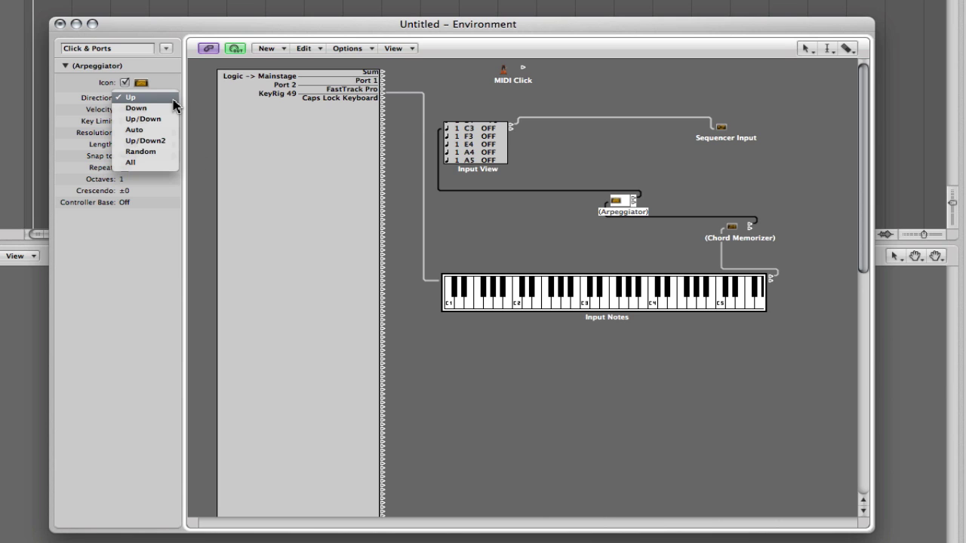
left_click(162, 151)
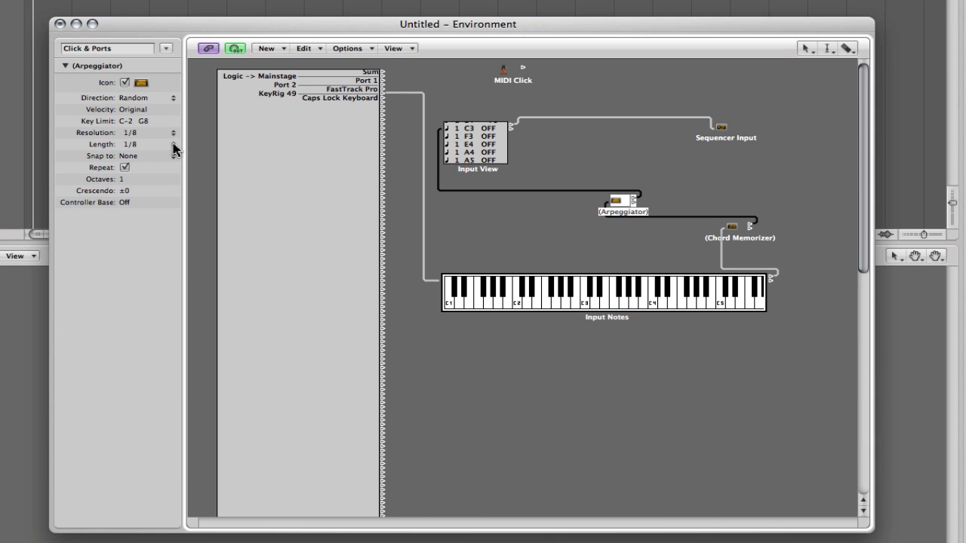
left_click(173, 149)
left_click(171, 147)
left_click(173, 148)
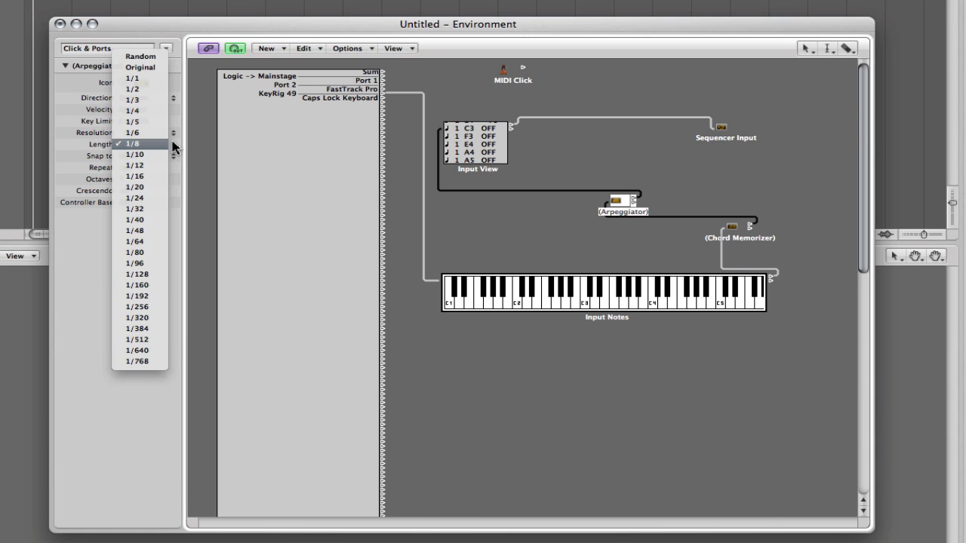
left_click(151, 176)
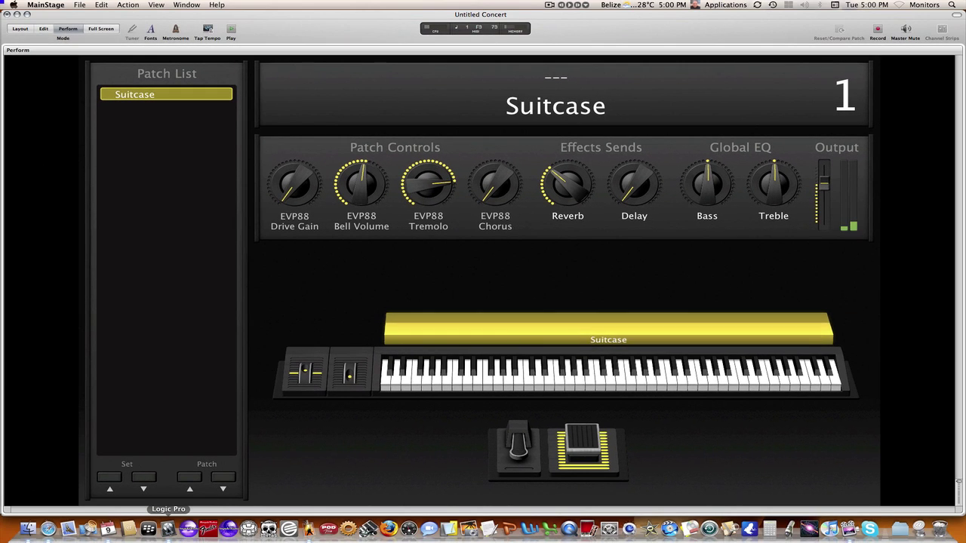
Step: Bring Logic Pro forward from the Dock and stop playback with Space, rewinding to the start
left_click(168, 529)
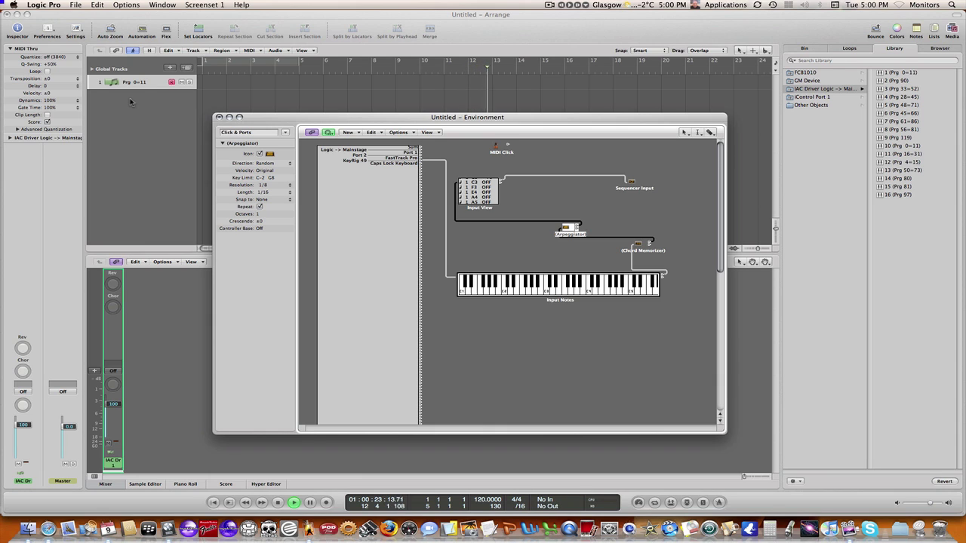
key("space")
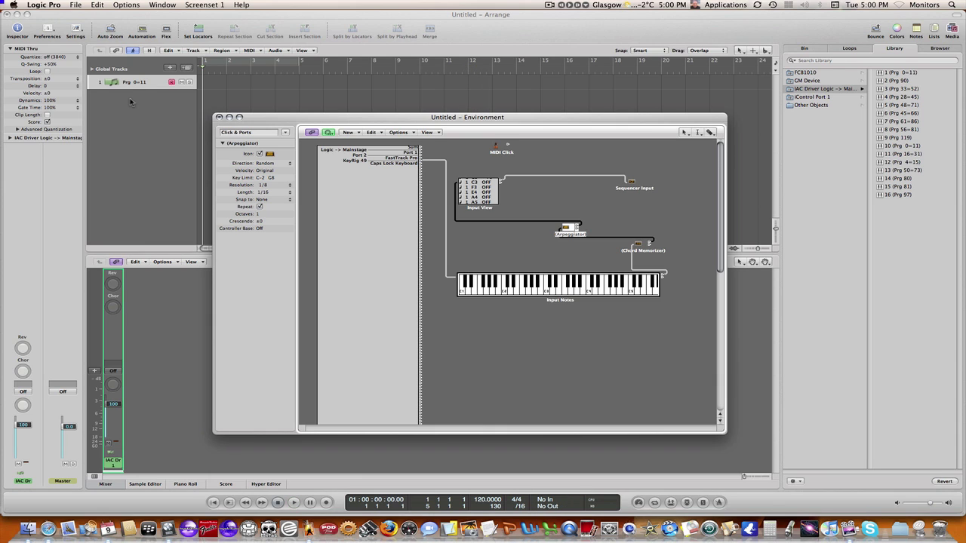